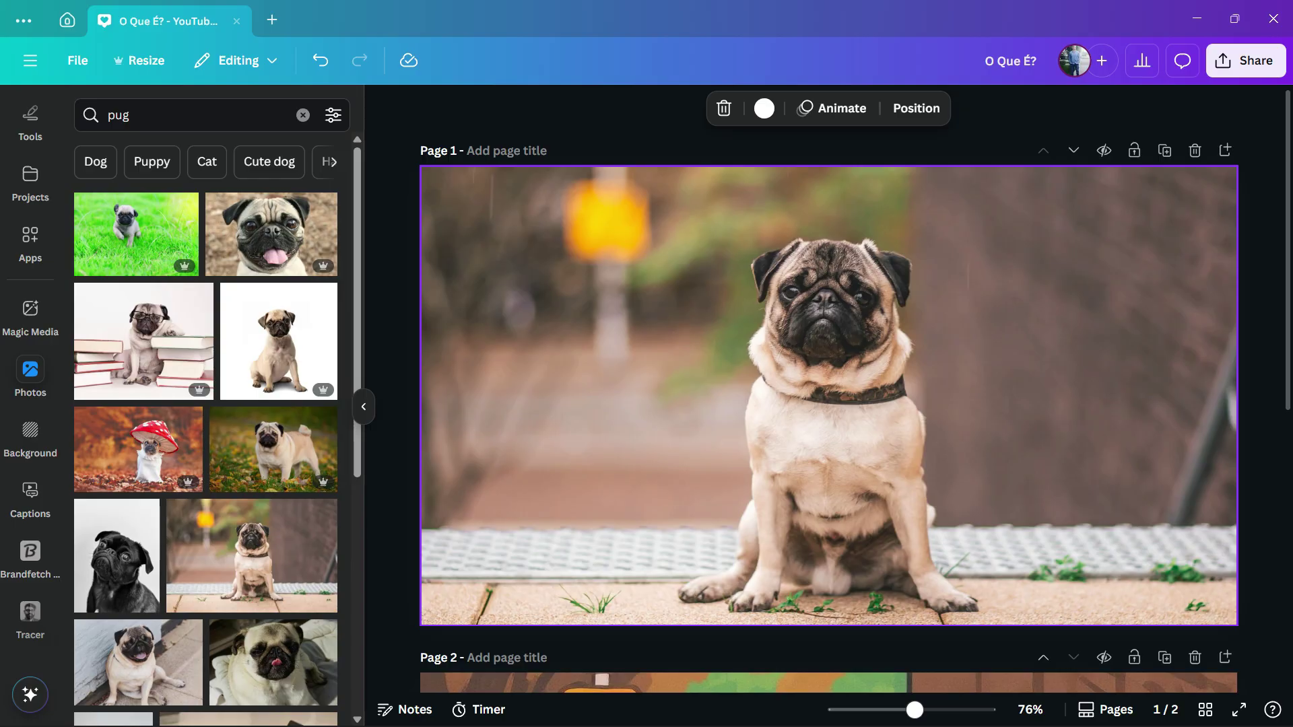
Select the original pug photo on page 1, then the cartoon pug on page 2.
{"action": "key", "text": "Tab"}
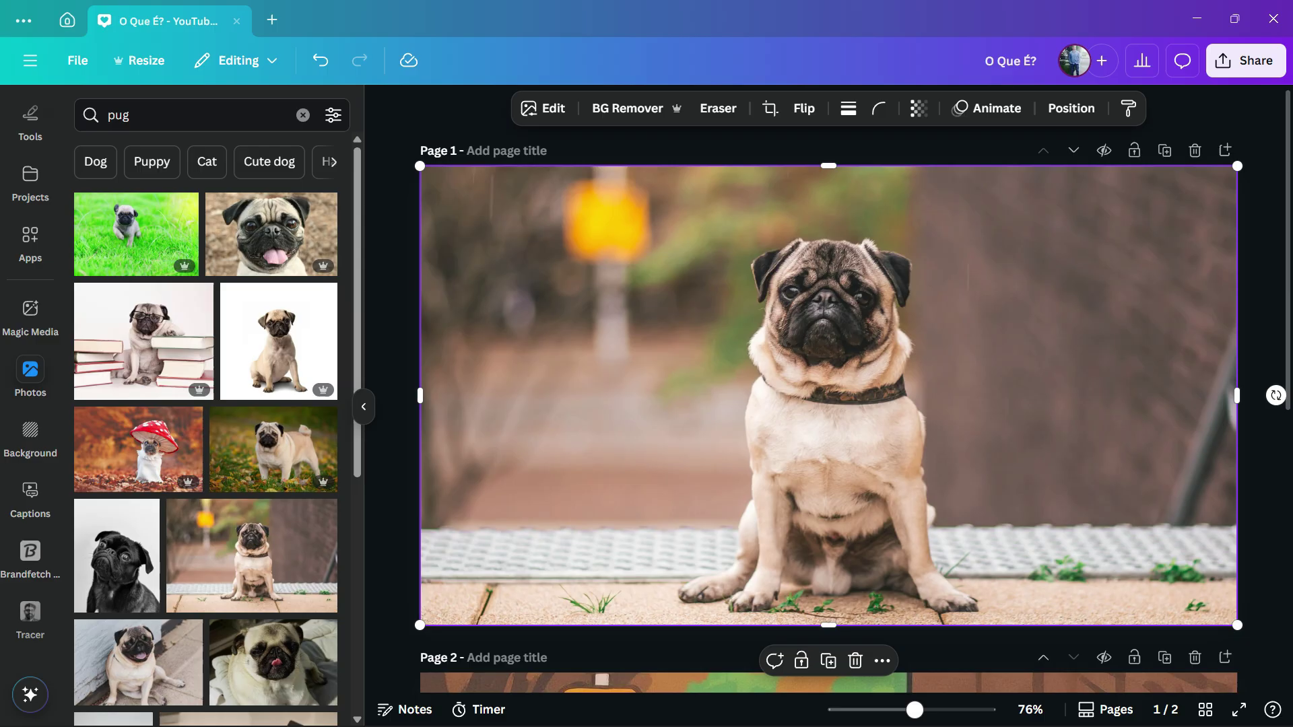
{"action": "key", "text": "Tab"}
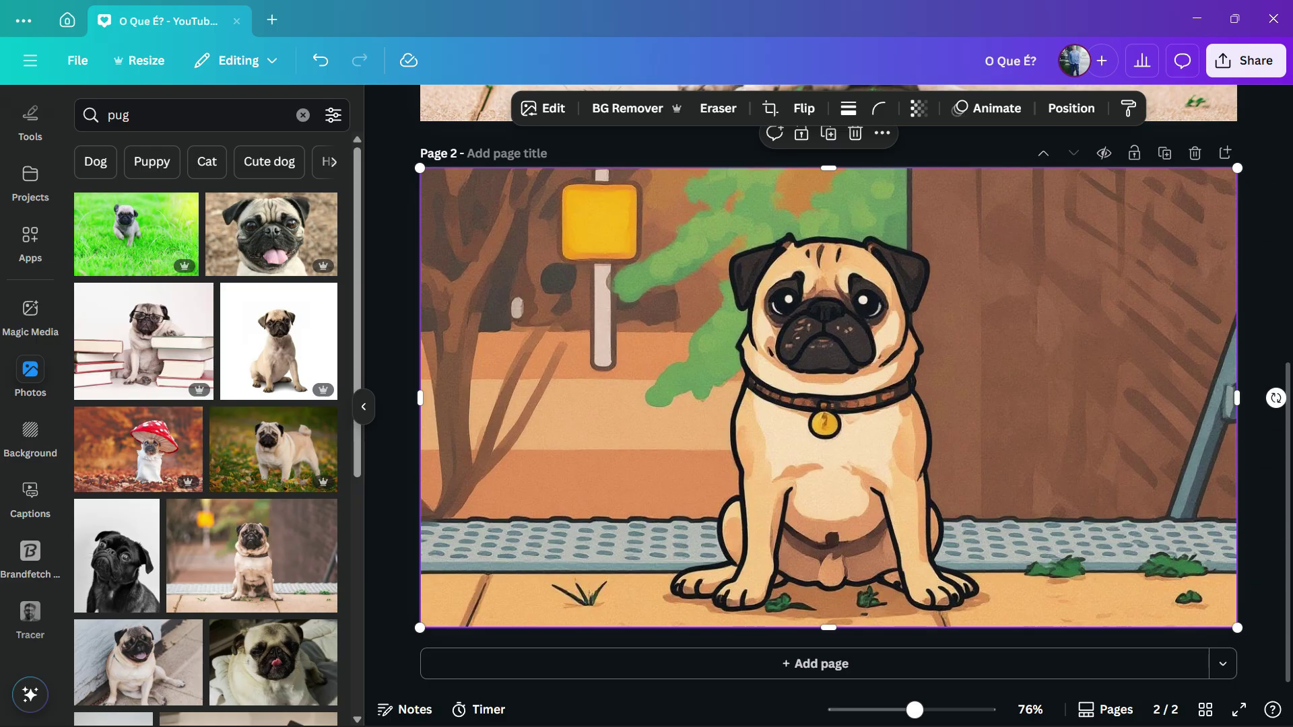
{"action": "scroll", "coordinate": [829, 404], "scroll_direction": "up", "scroll_amount": 2}
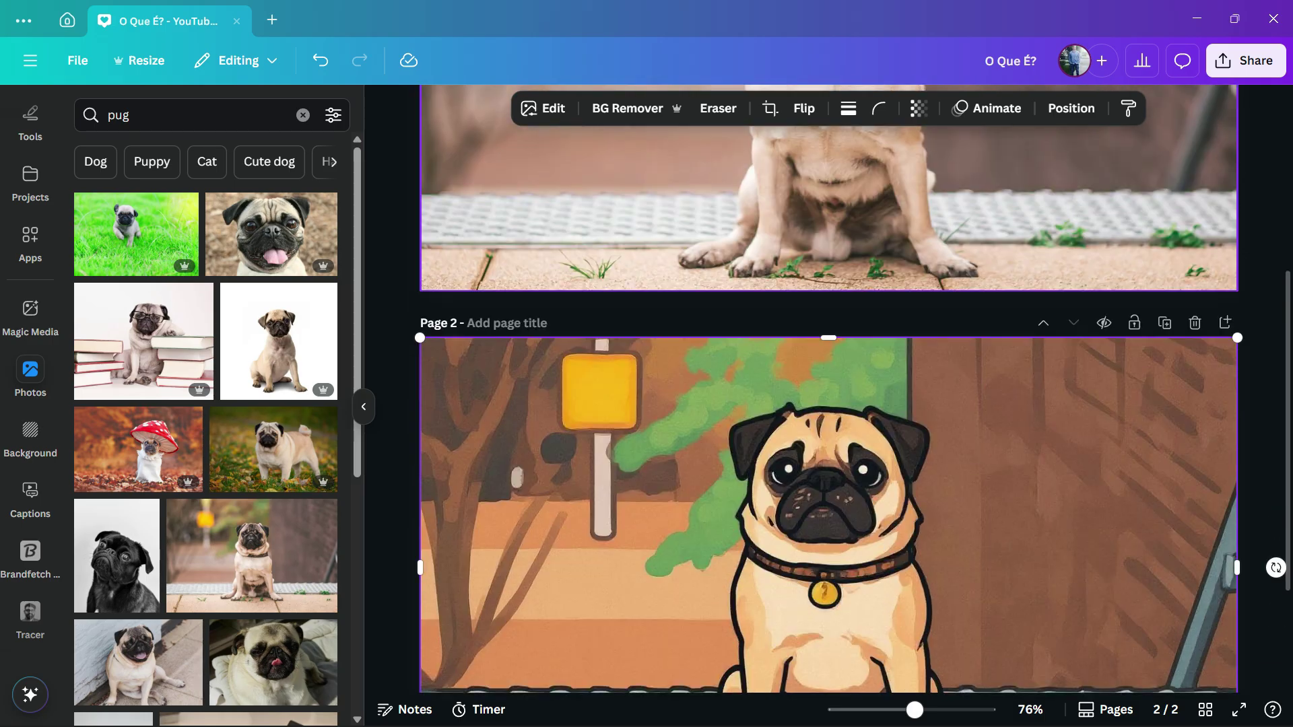
{"action": "scroll", "coordinate": [829, 404], "scroll_direction": "down", "scroll_amount": 1}
{"action": "scroll", "coordinate": [828, 404], "scroll_direction": "up", "scroll_amount": 3}
{"action": "scroll", "coordinate": [828, 404], "scroll_direction": "up", "scroll_amount": 1}
{"action": "scroll", "coordinate": [828, 404], "scroll_direction": "down", "scroll_amount": 3}
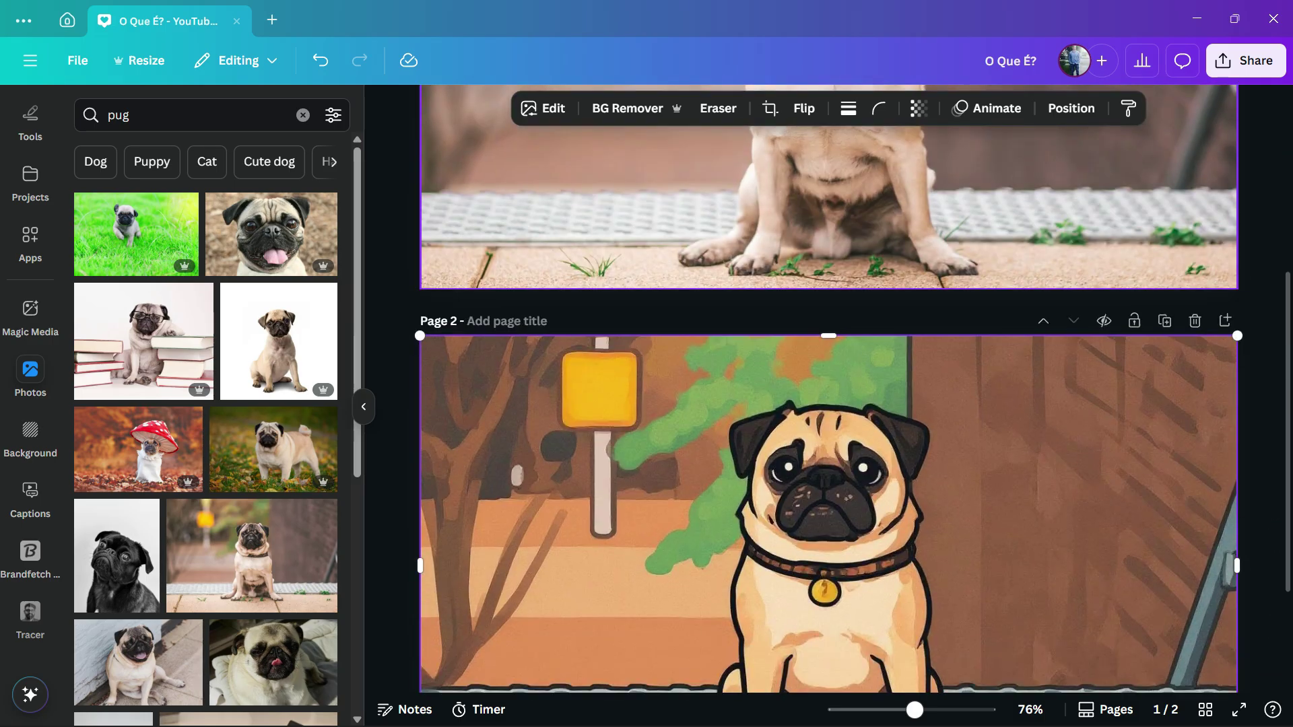
{"action": "scroll", "coordinate": [829, 404], "scroll_direction": "down", "scroll_amount": 2}
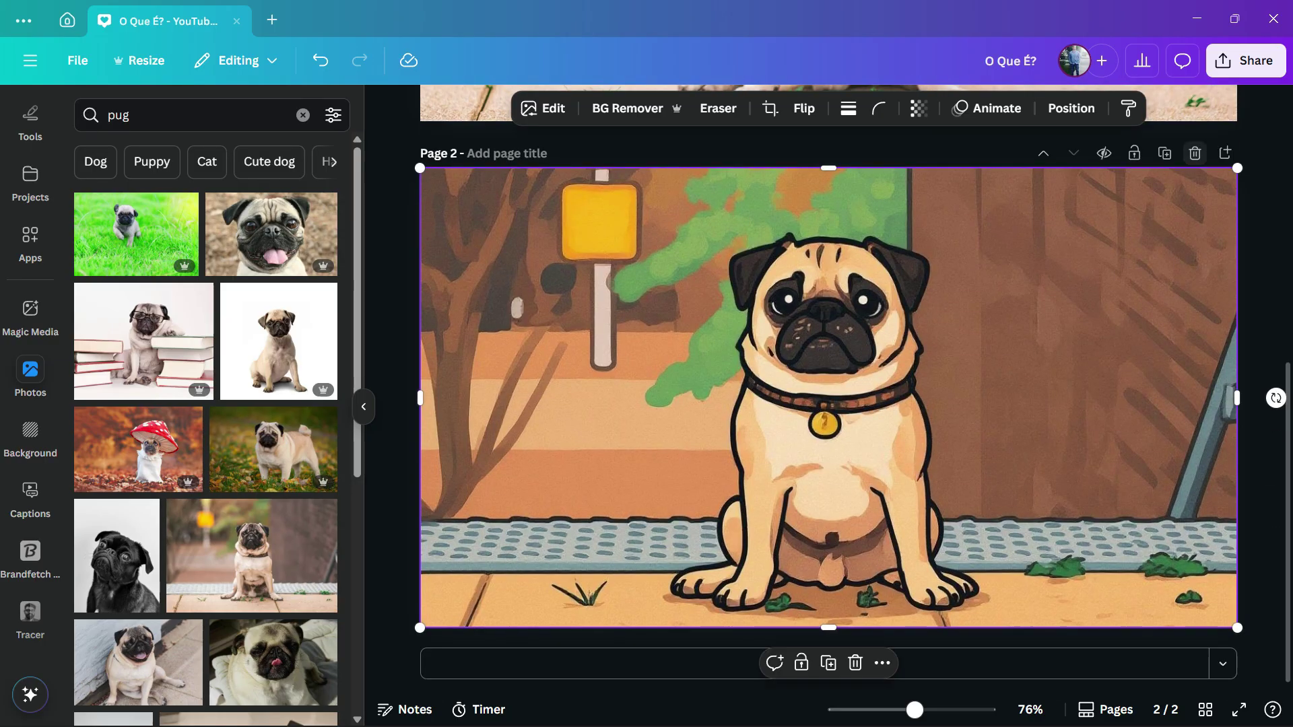
Duplicate page 2 as page 3 and swap its cartoon for the sitting pug stock photo.
{"action": "left_click", "coordinate": [1165, 153]}
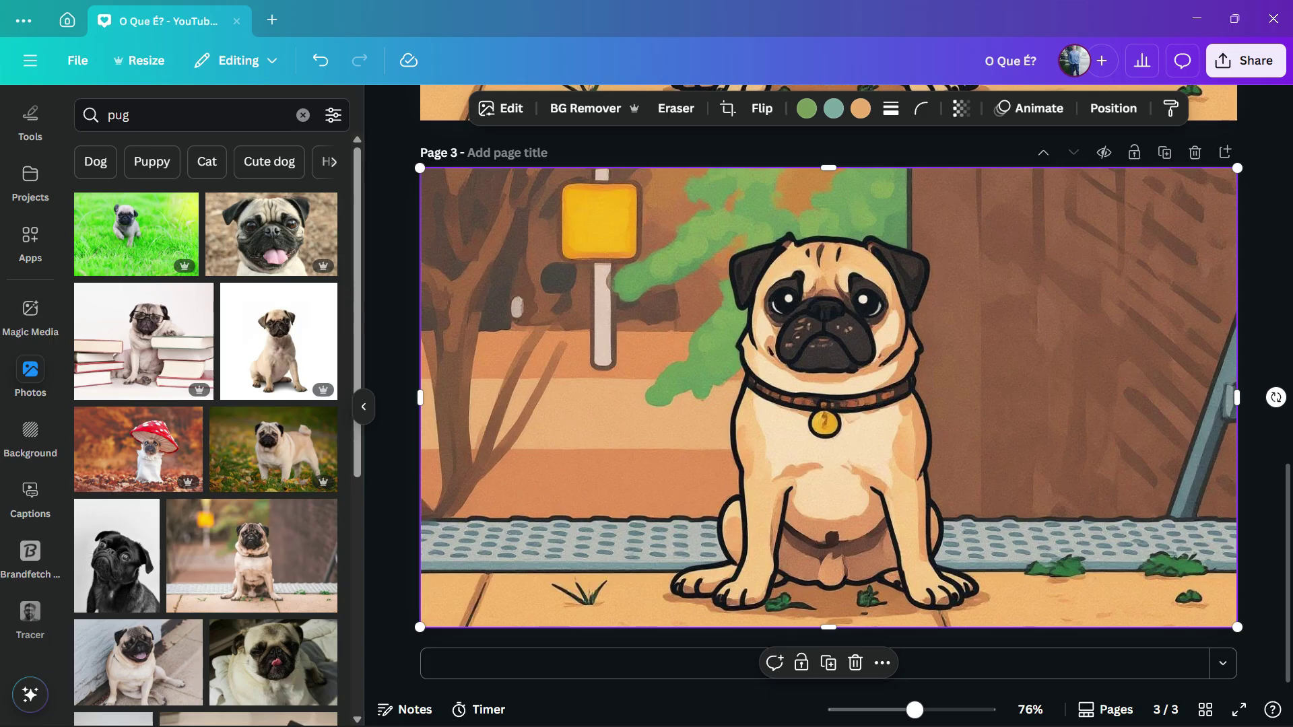
{"action": "key", "text": "Delete"}
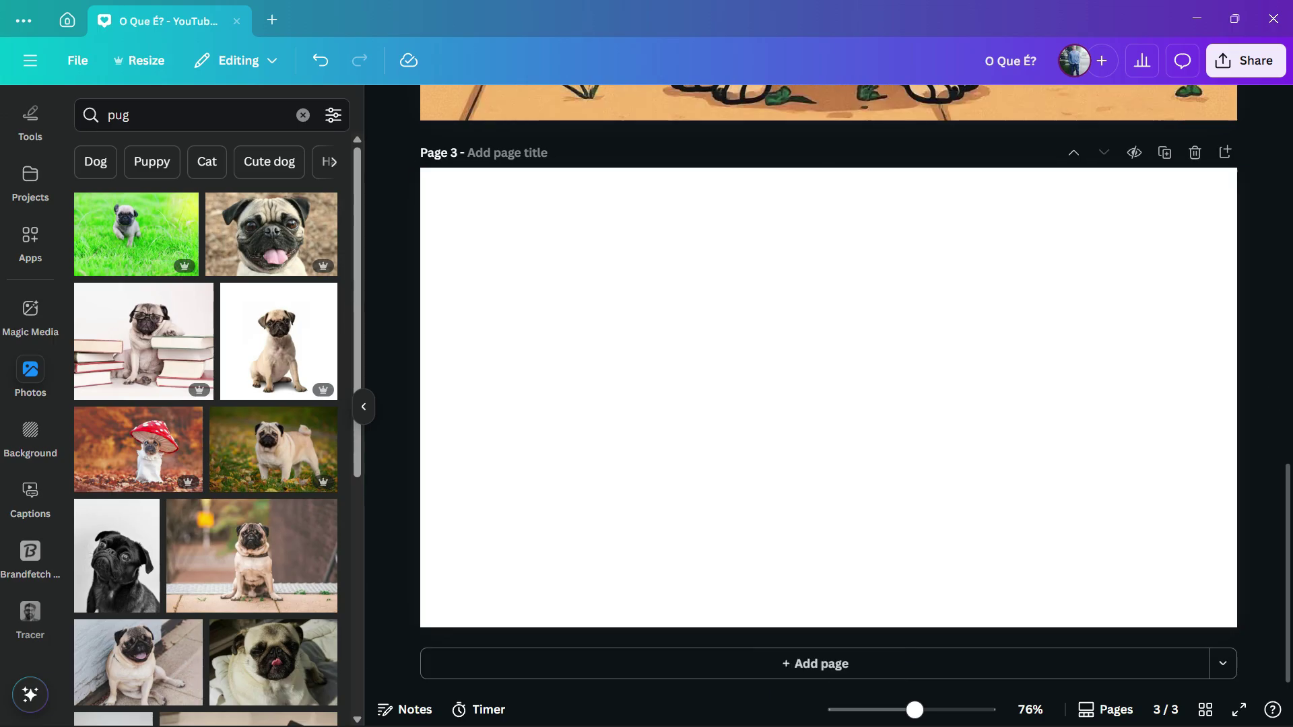
{"action": "scroll", "coordinate": [203, 424], "scroll_direction": "down", "scroll_amount": 2}
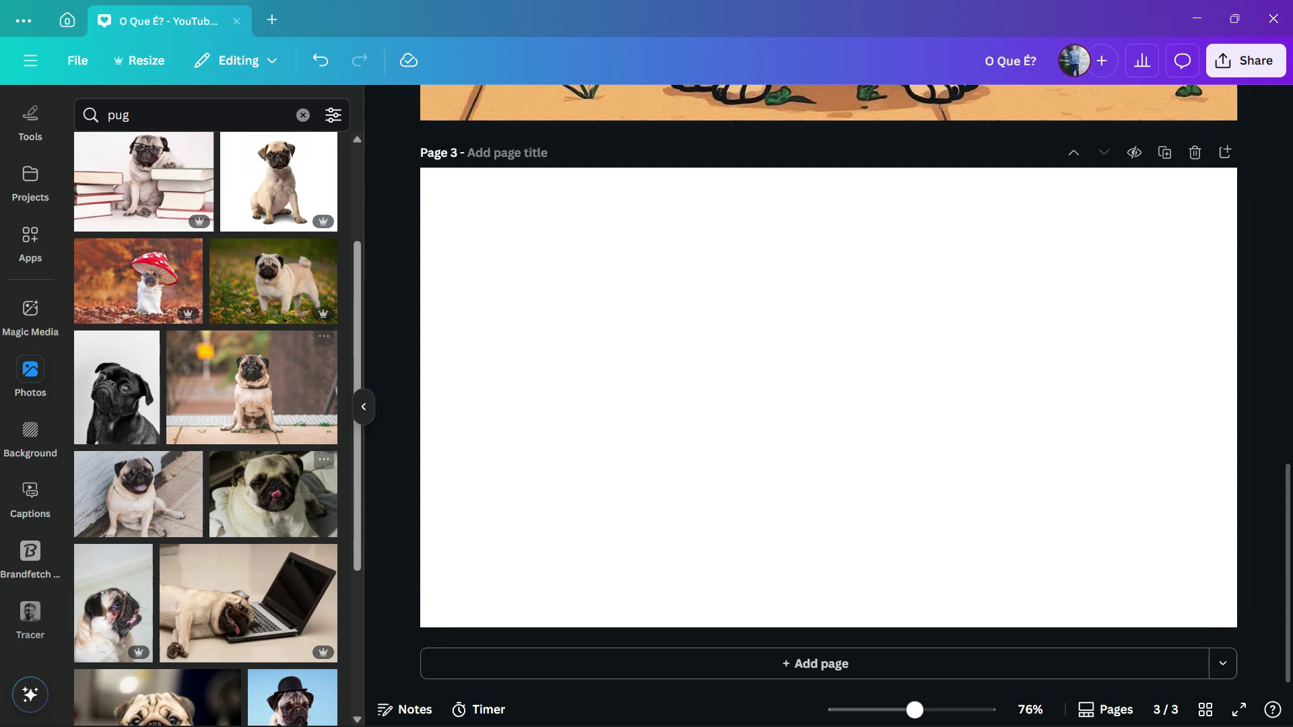
{"action": "scroll", "coordinate": [202, 424], "scroll_direction": "down", "scroll_amount": 2}
{"action": "scroll", "coordinate": [202, 455], "scroll_direction": "down", "scroll_amount": 2}
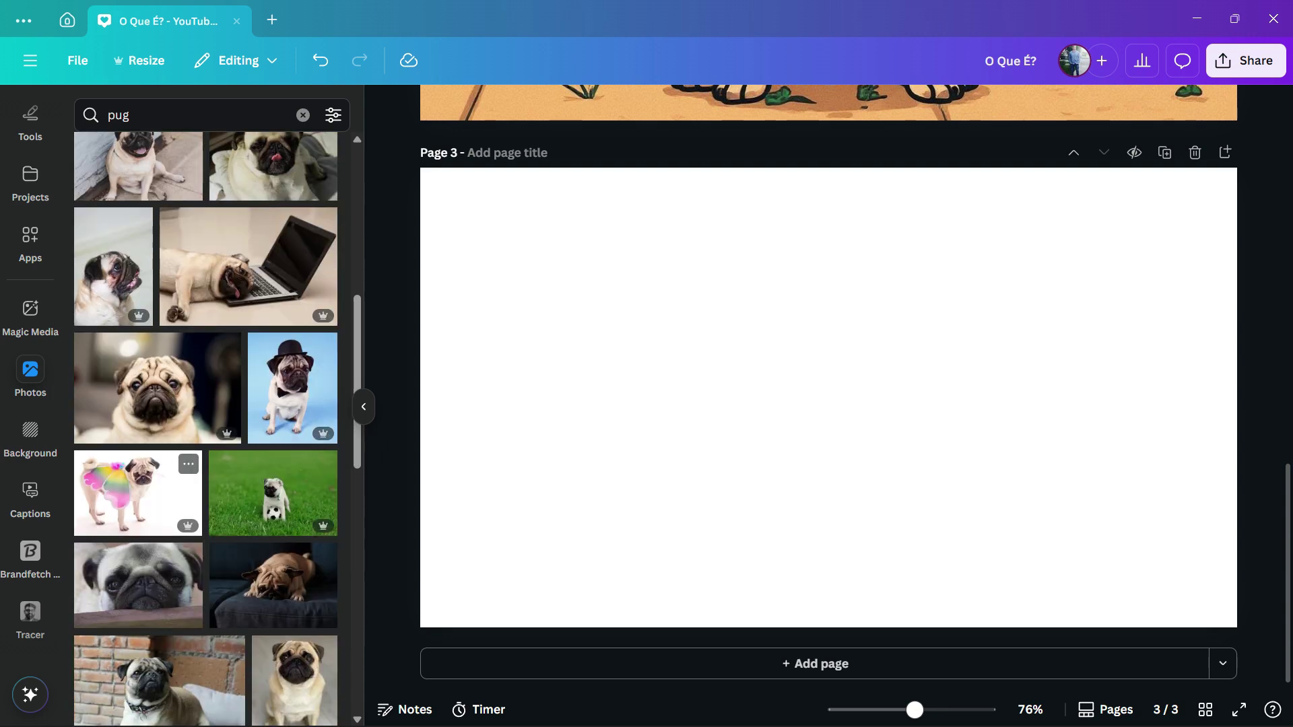
{"action": "scroll", "coordinate": [202, 455], "scroll_direction": "down", "scroll_amount": 3}
{"action": "scroll", "coordinate": [202, 455], "scroll_direction": "down", "scroll_amount": 1}
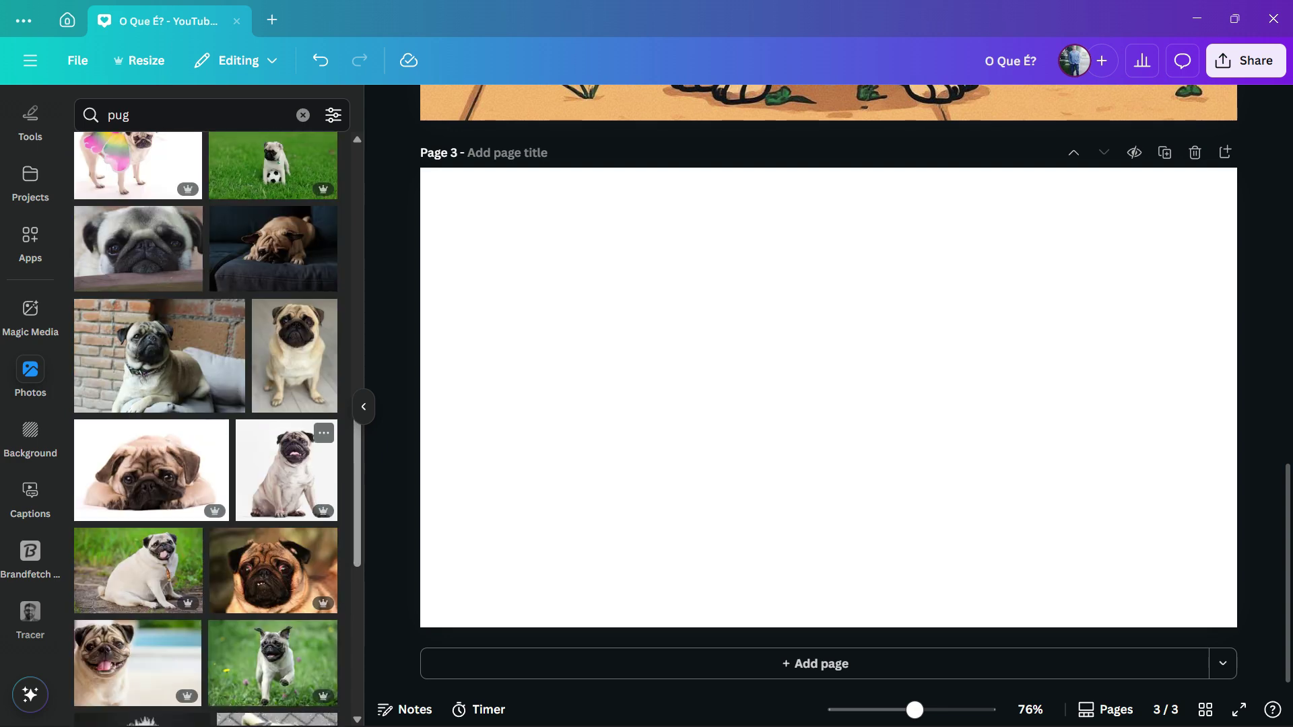
{"action": "left_click", "coordinate": [286, 470]}
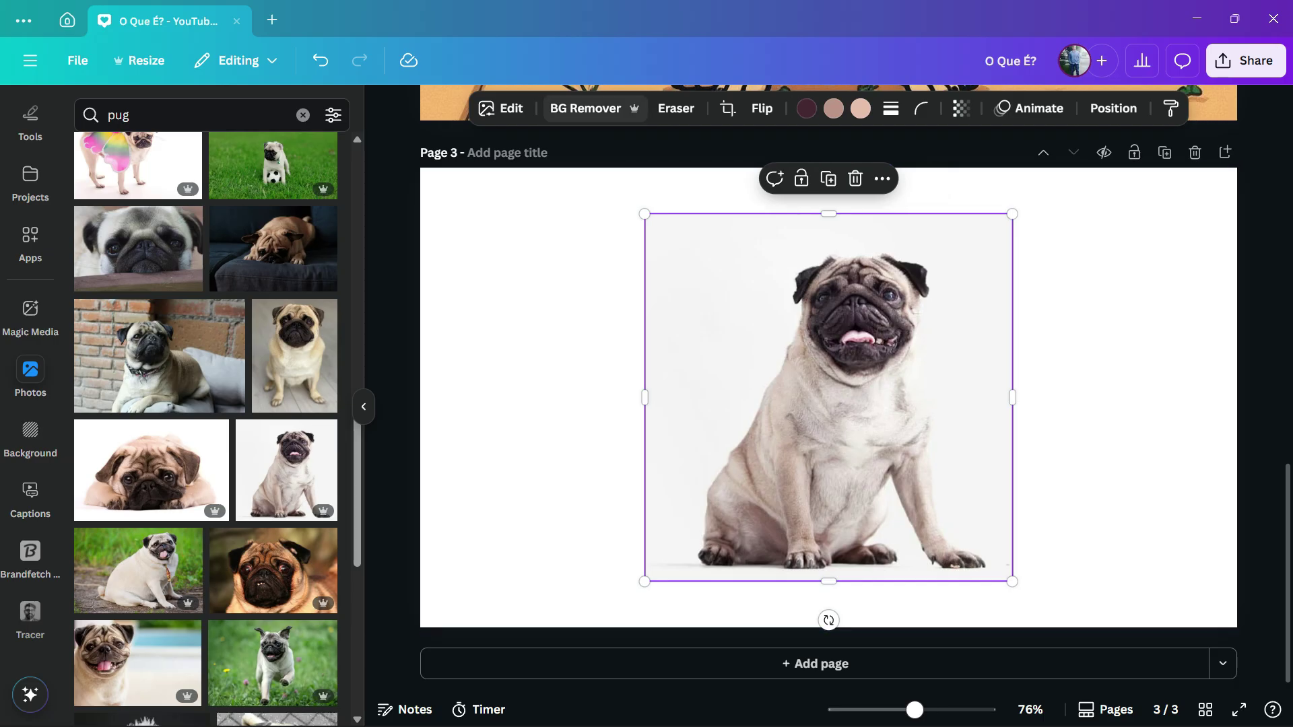
Remove the pug photo's grey background, enlarge it to 683×683 and centre it on page 3.
{"action": "left_click", "coordinate": [586, 109]}
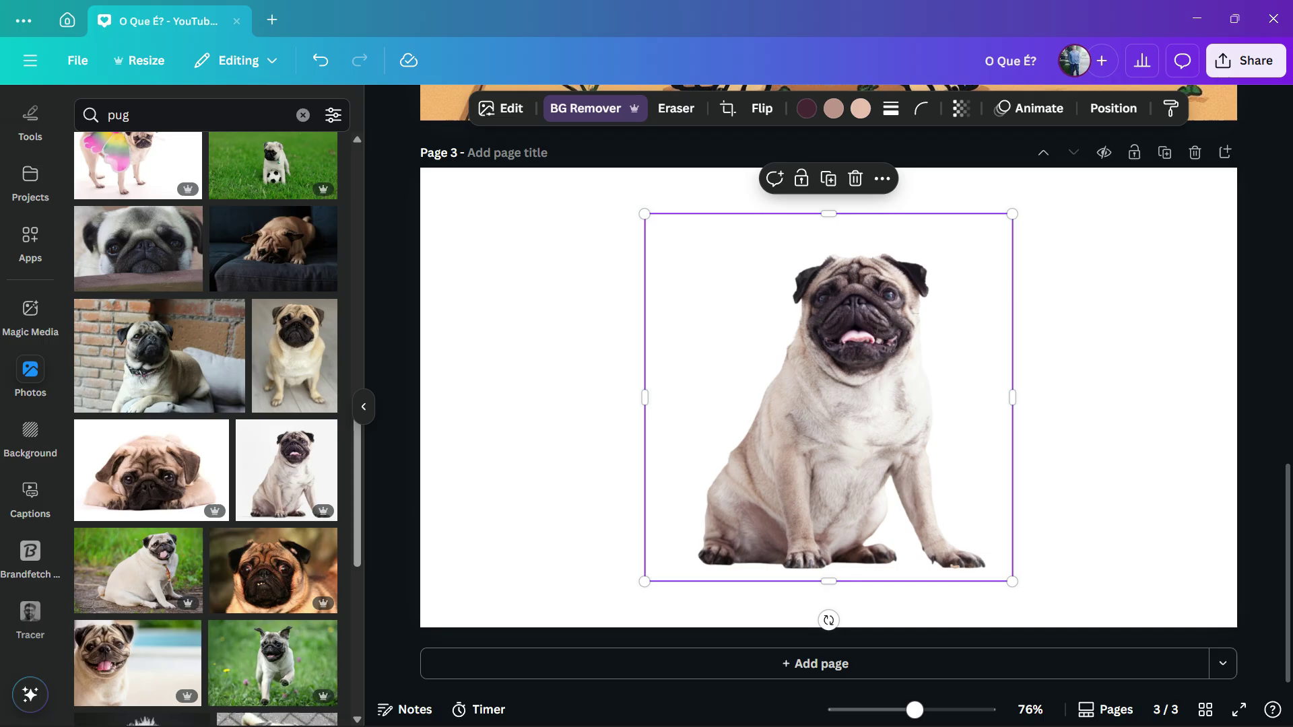
{"action": "left_click_drag", "start_coordinate": [829, 397], "coordinate": [828, 431]}
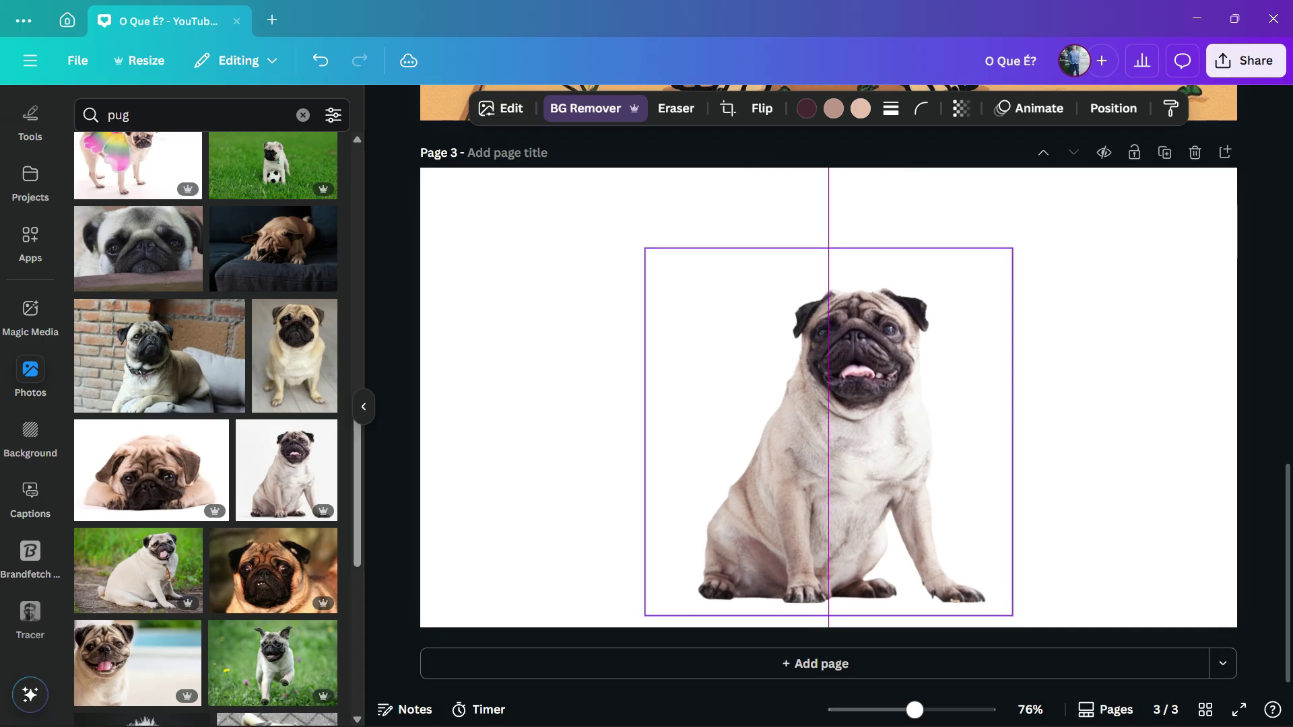
{"action": "left_click_drag", "start_coordinate": [644, 249], "coordinate": [576, 181]}
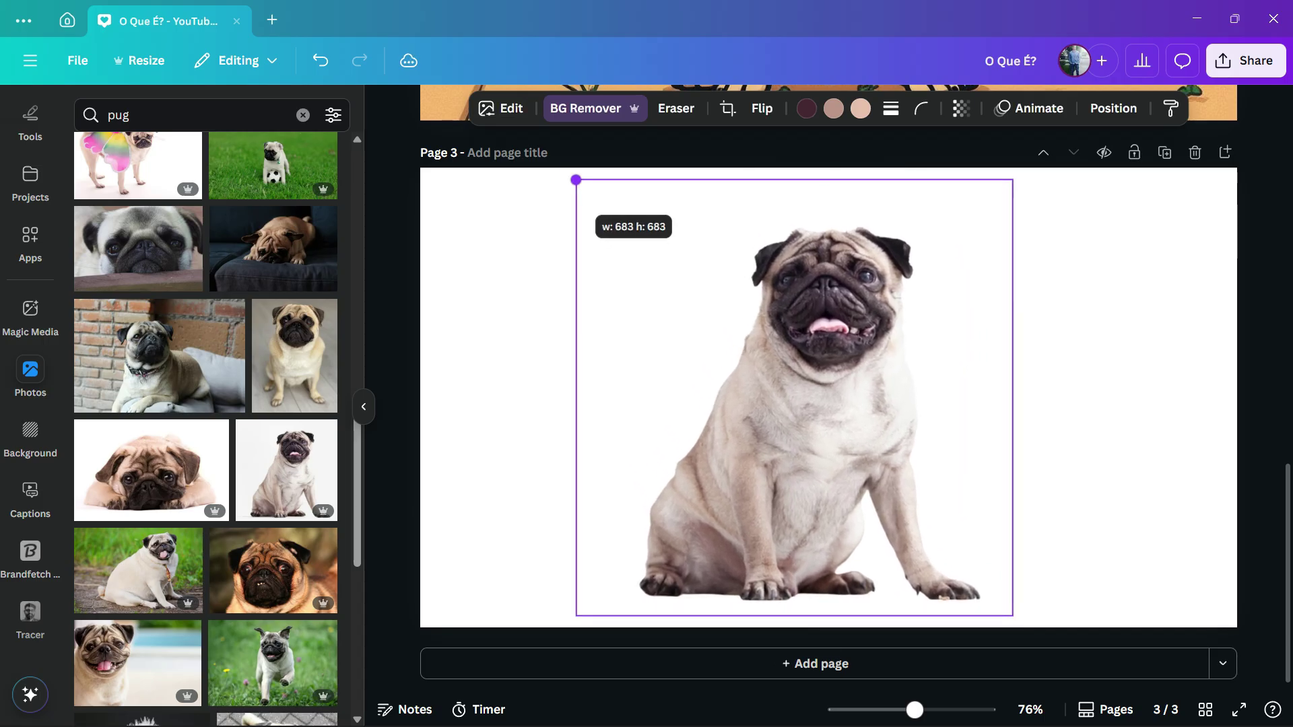
{"action": "left_click_drag", "start_coordinate": [711, 380], "coordinate": [751, 384]}
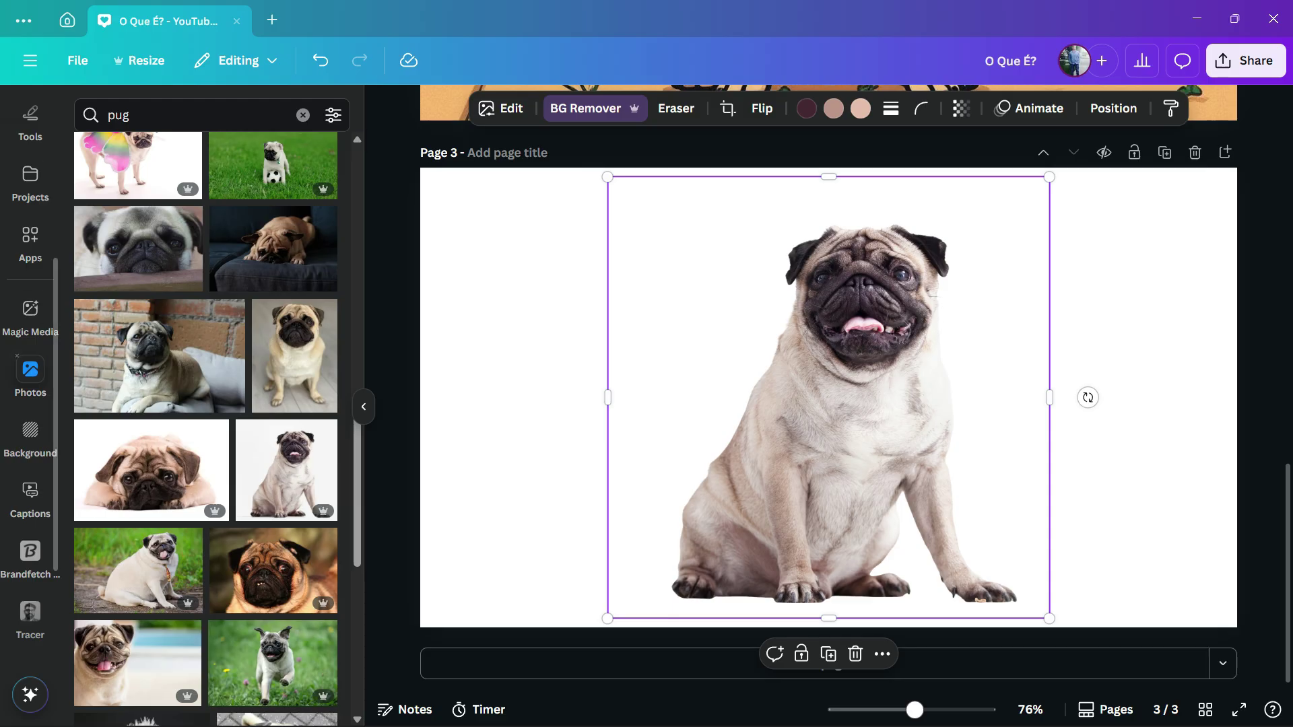
{"action": "scroll", "coordinate": [31, 355], "scroll_direction": "up", "scroll_amount": 2}
Open the Cartoonify app from the app search results and start over with a new image.
{"action": "left_click", "coordinate": [30, 409]}
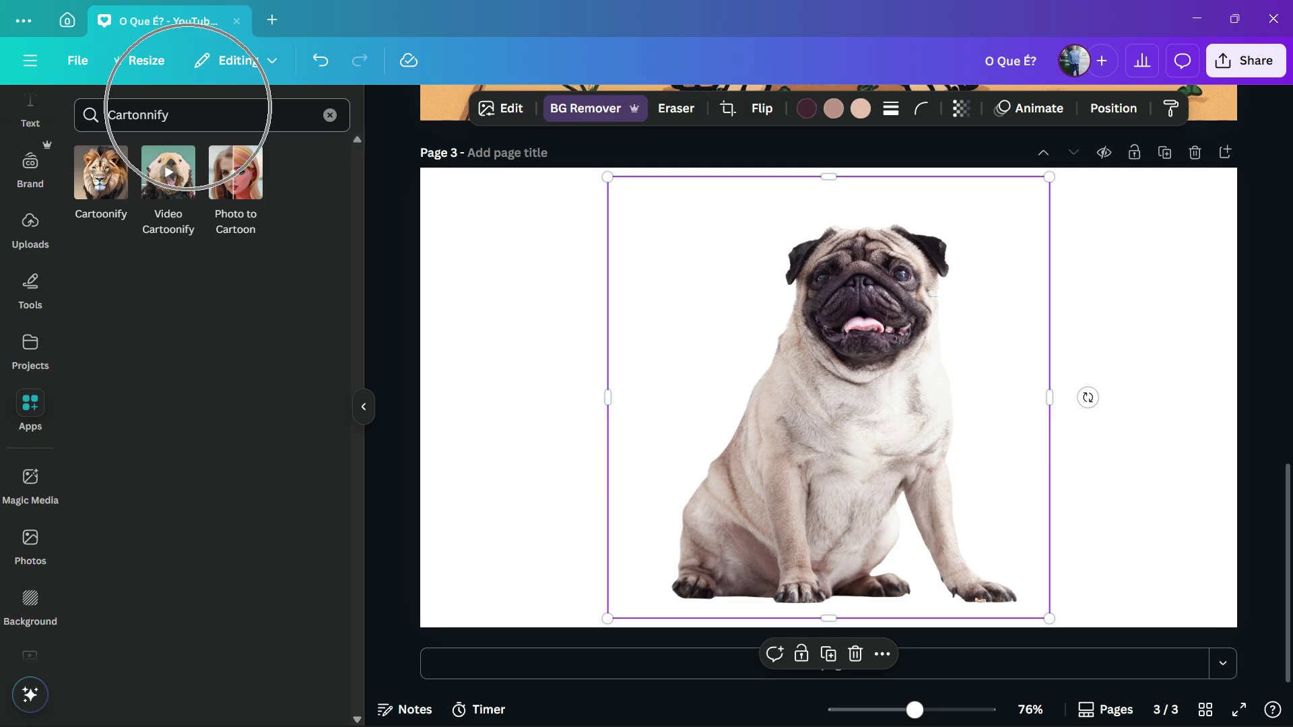
{"action": "double_click", "coordinate": [138, 115]}
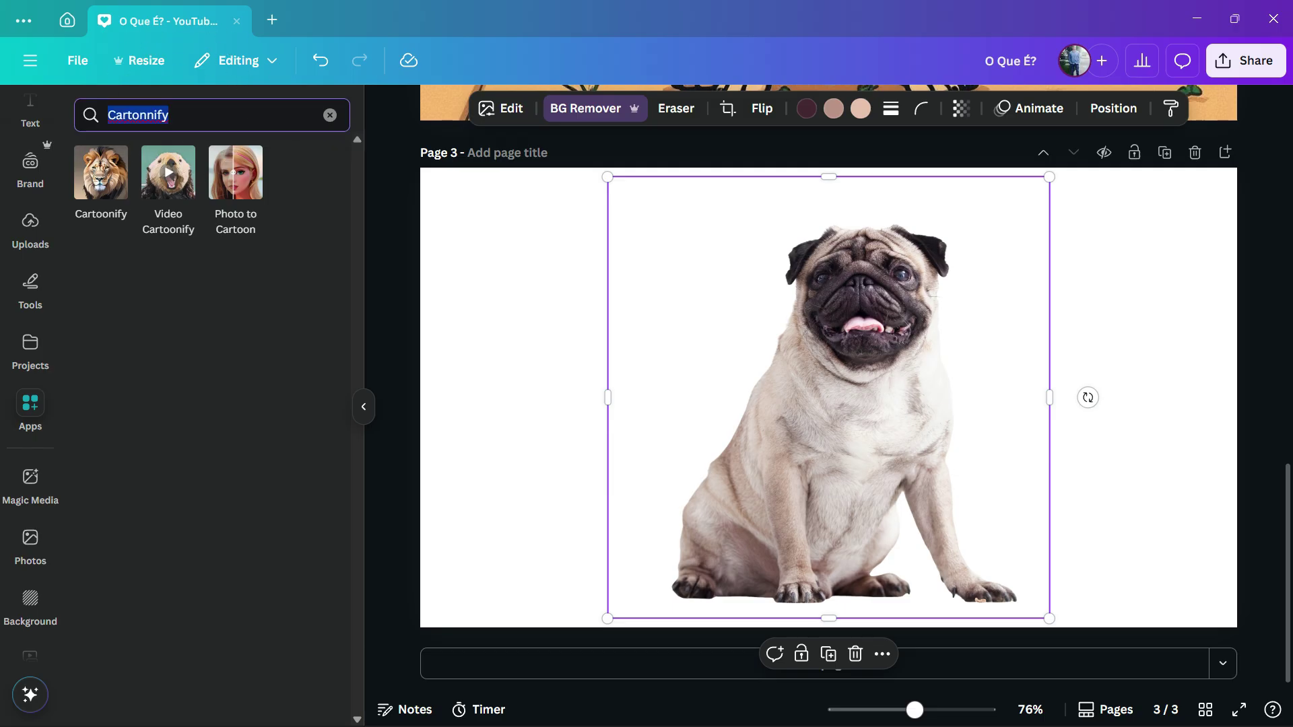
{"action": "left_click", "coordinate": [102, 171]}
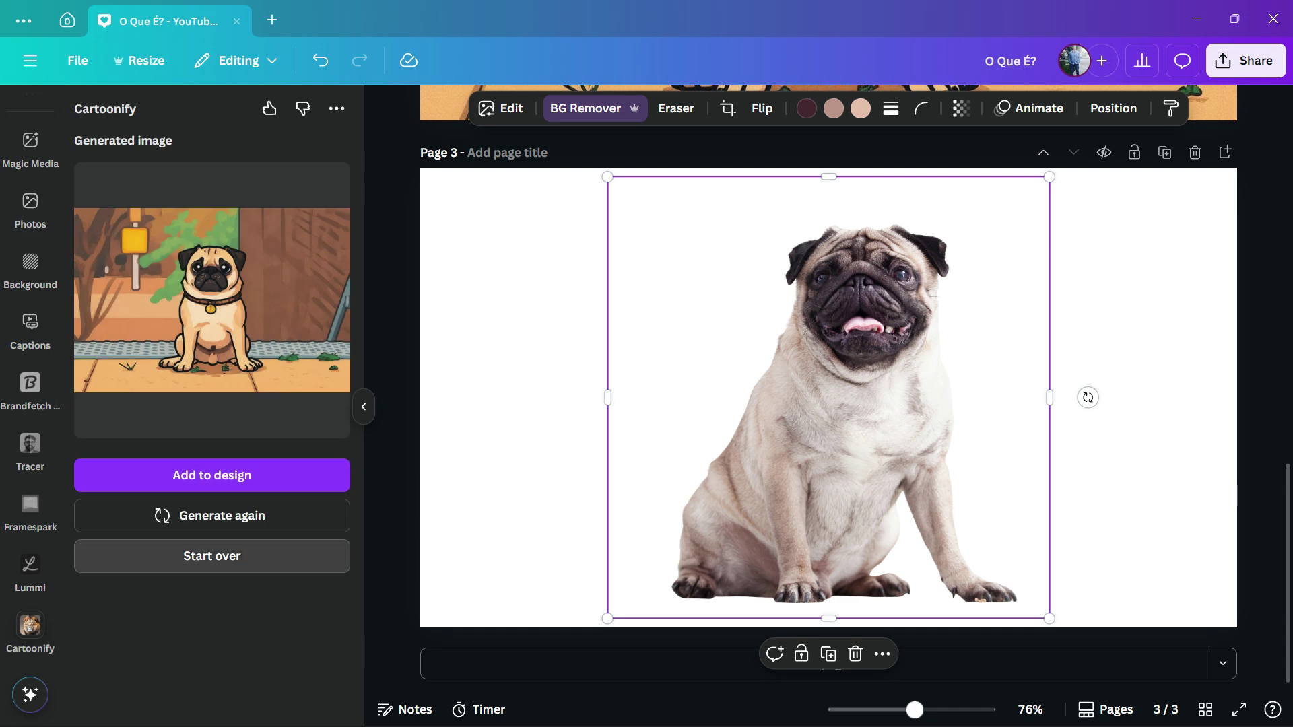
{"action": "left_click", "coordinate": [212, 556]}
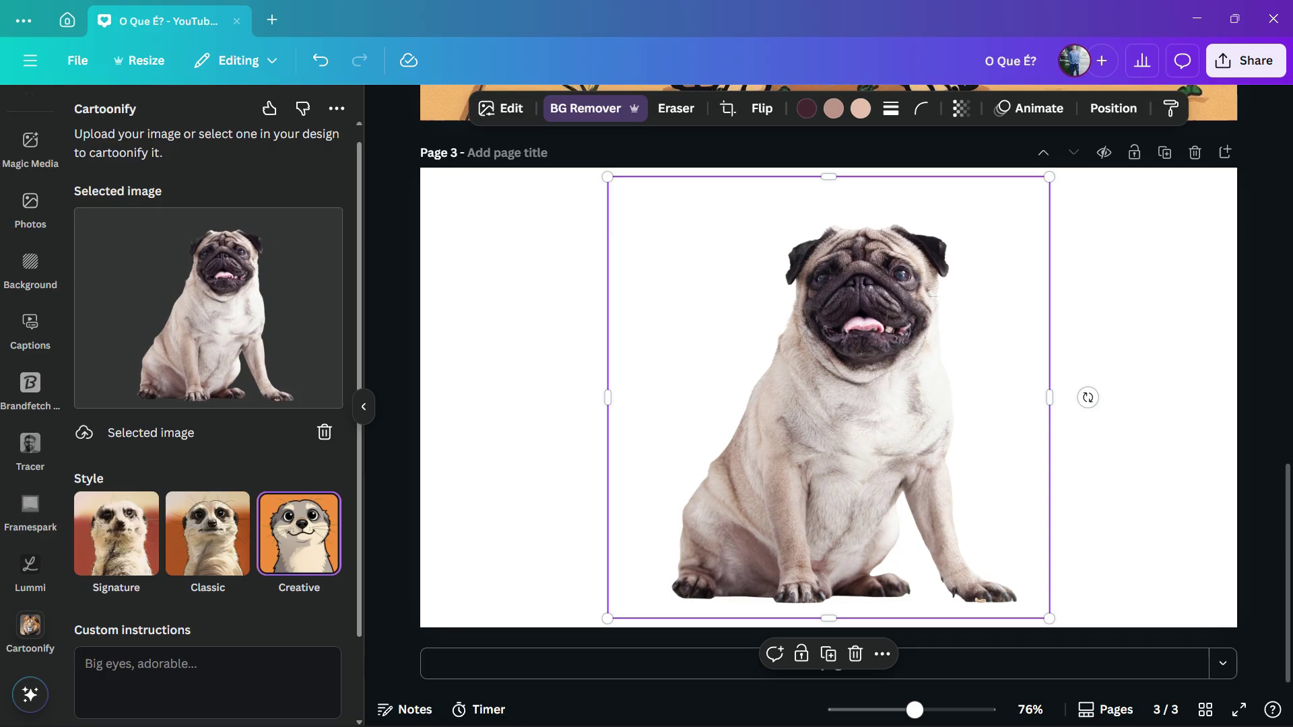
{"action": "scroll", "coordinate": [207, 424], "scroll_direction": "down", "scroll_amount": 2}
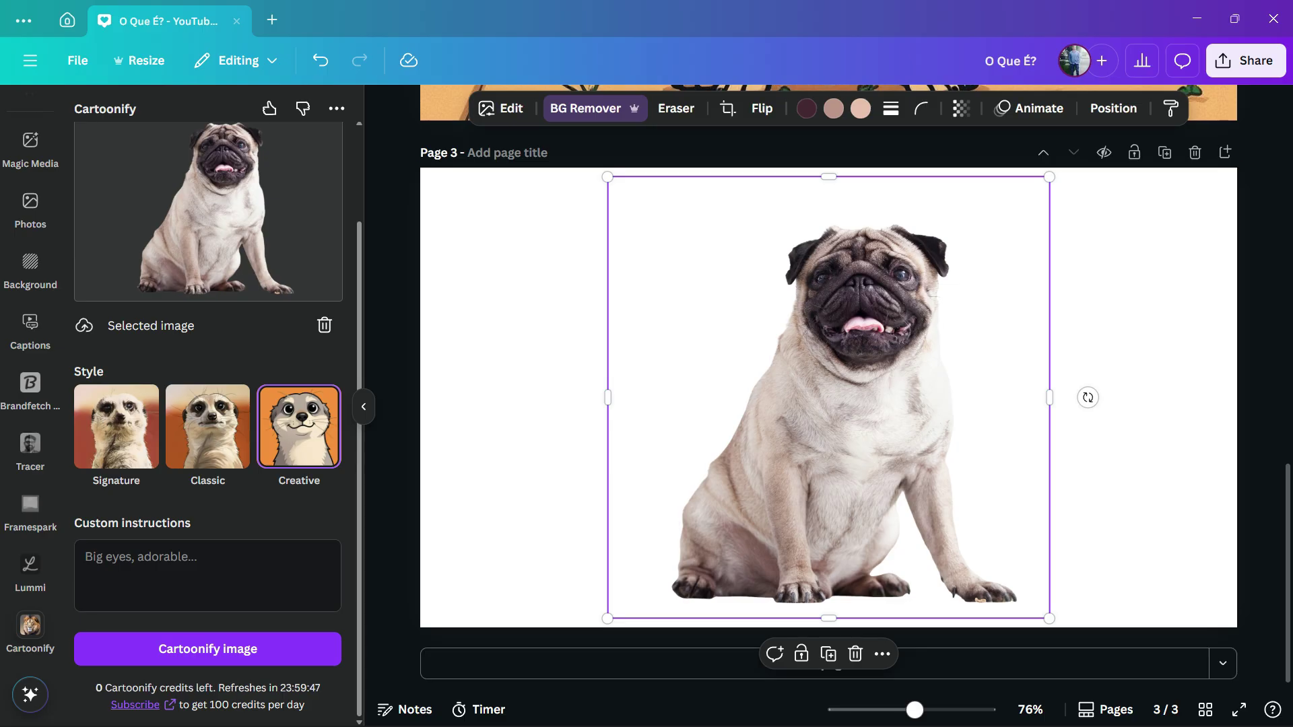
Try cartoonifying the pug image, then dismiss the credit limit-reached warning.
{"action": "left_click", "coordinate": [207, 649]}
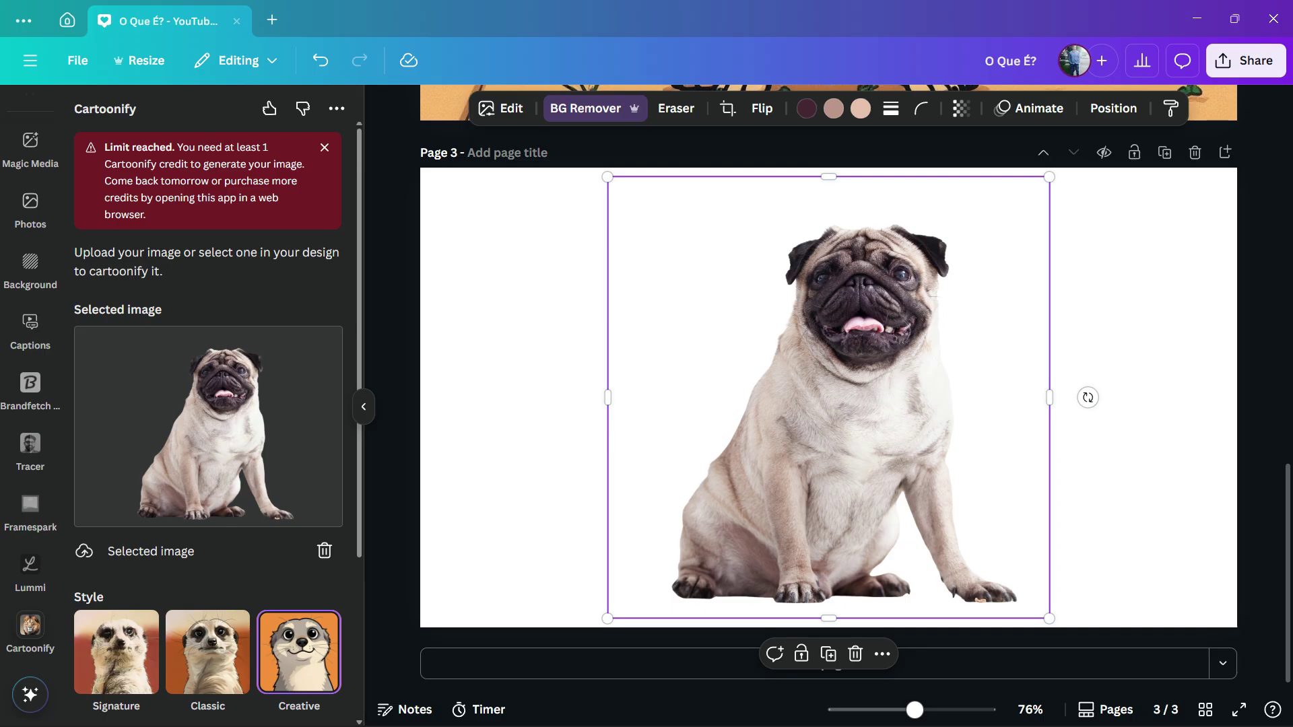
{"action": "scroll", "coordinate": [1087, 397], "scroll_direction": "up", "scroll_amount": 3}
{"action": "scroll", "coordinate": [1087, 397], "scroll_direction": "up", "scroll_amount": 3}
{"action": "scroll", "coordinate": [1087, 398], "scroll_direction": "up", "scroll_amount": 3}
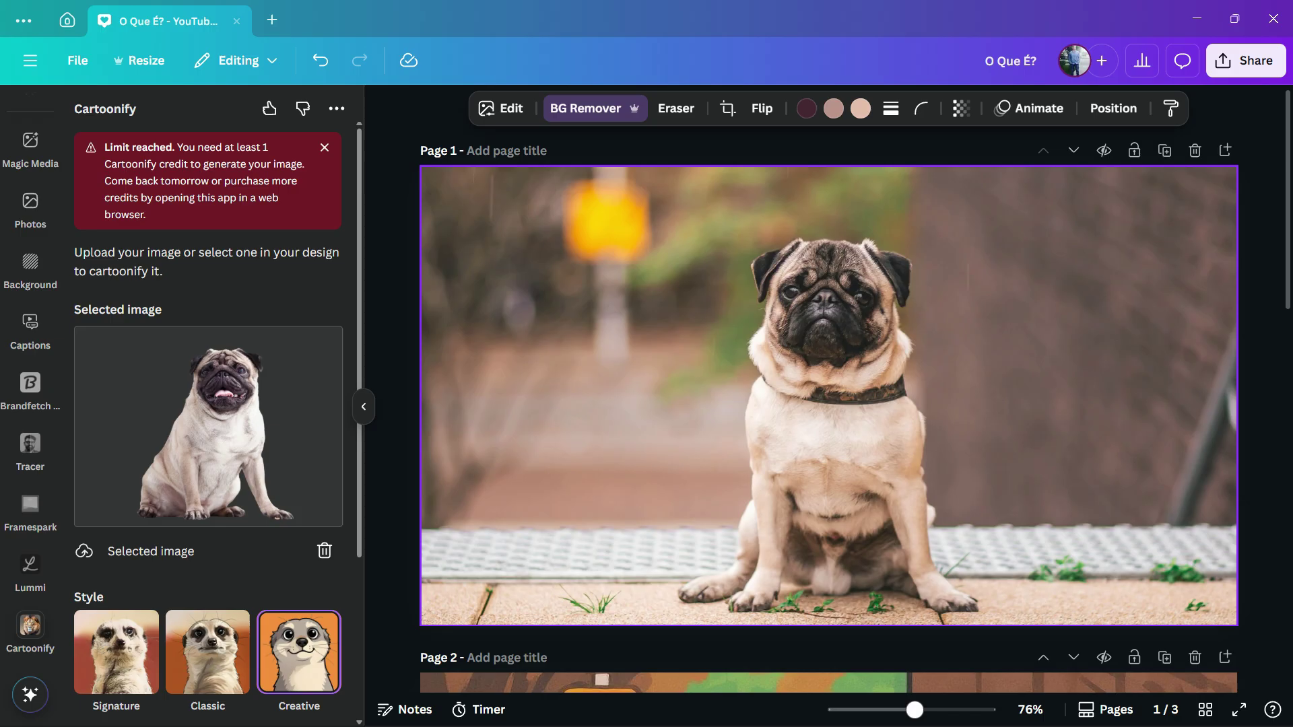
{"action": "scroll", "coordinate": [828, 394], "scroll_direction": "down", "scroll_amount": 3}
{"action": "scroll", "coordinate": [828, 394], "scroll_direction": "up", "scroll_amount": 3}
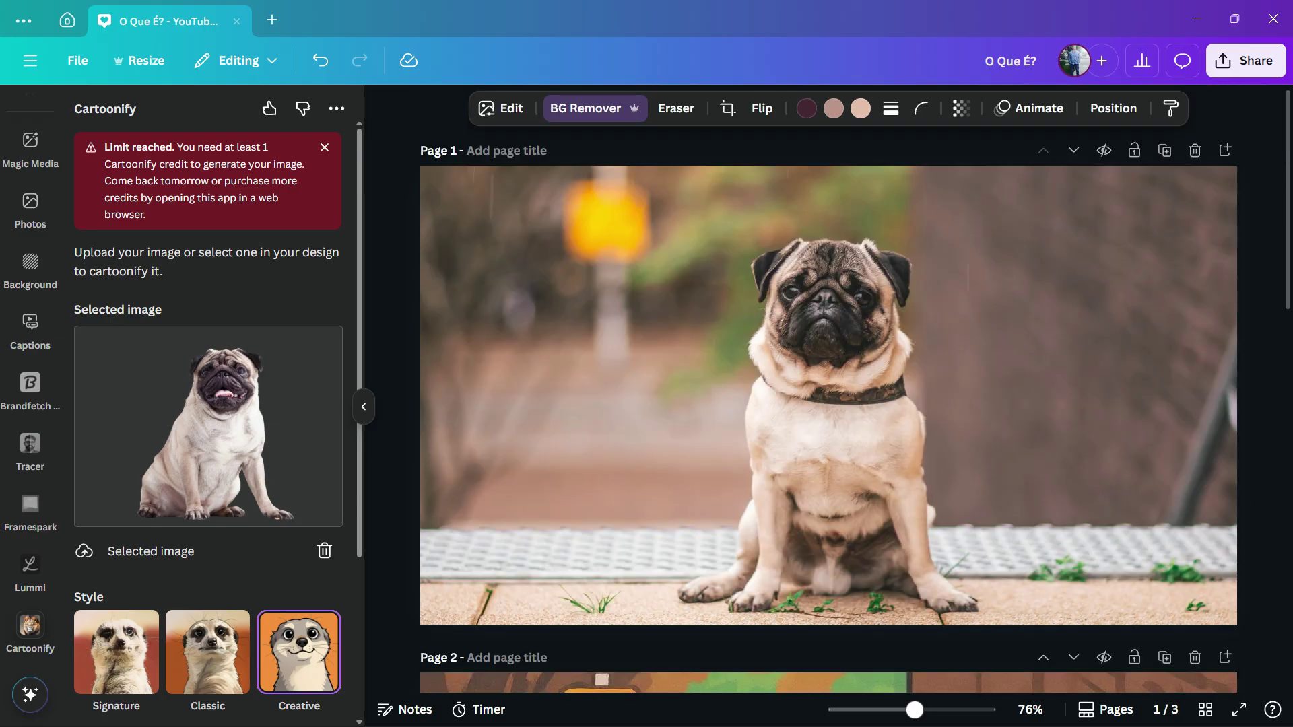
{"action": "left_click", "coordinate": [324, 148]}
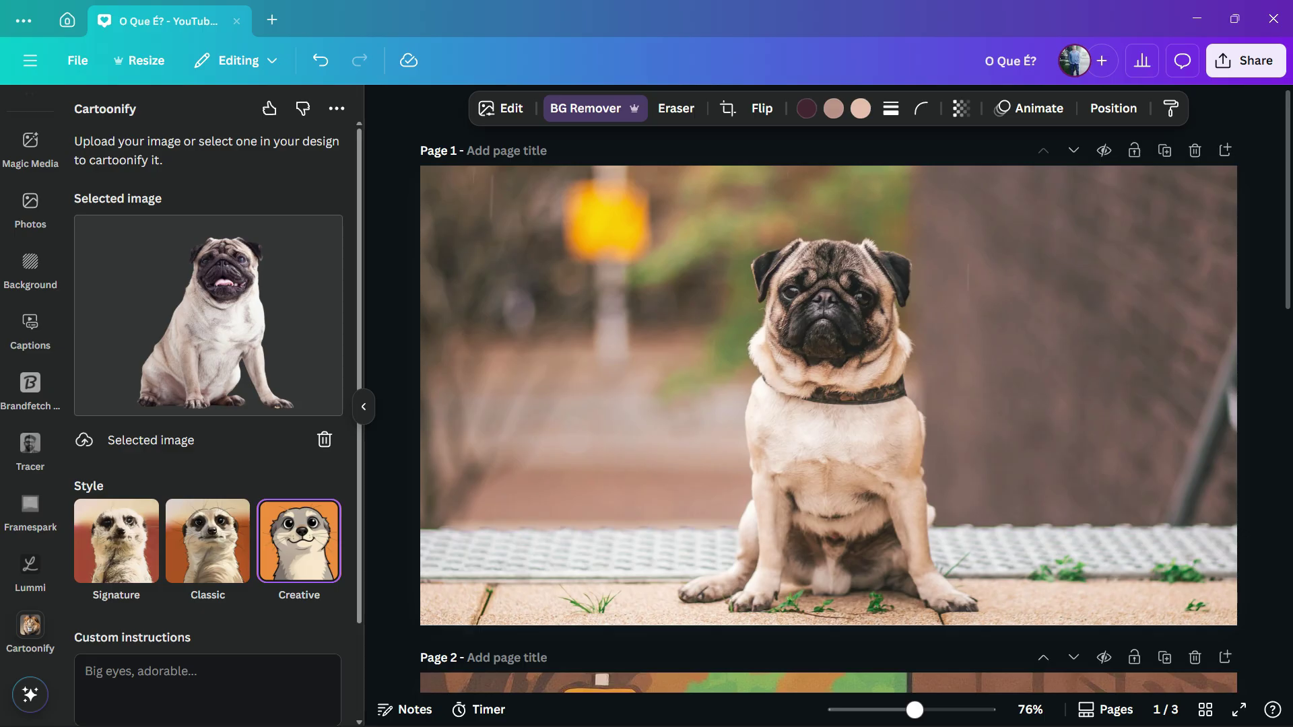
Switch to Chrome and load the Canva website in a new tab.
{"action": "key", "text": "super"}
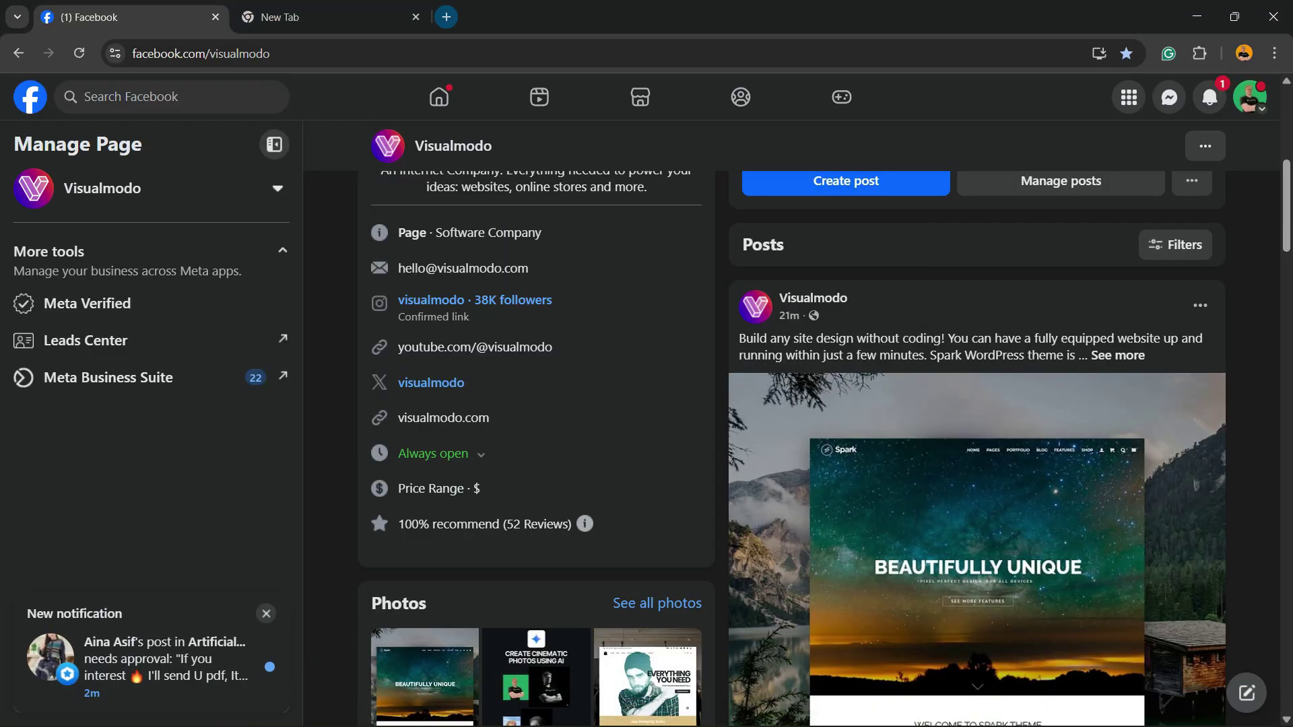
{"action": "key", "text": "ctrl+t"}
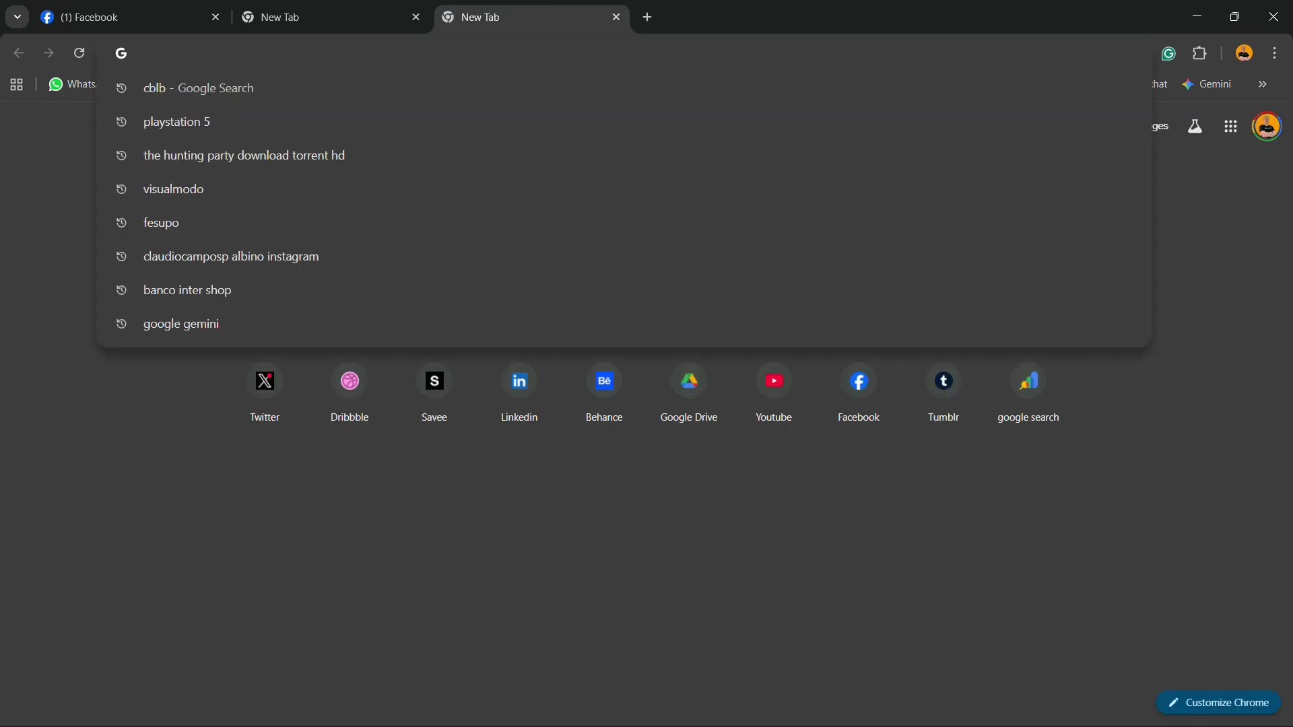
{"action": "type", "text": "canva"}
{"action": "key", "text": "Return"}
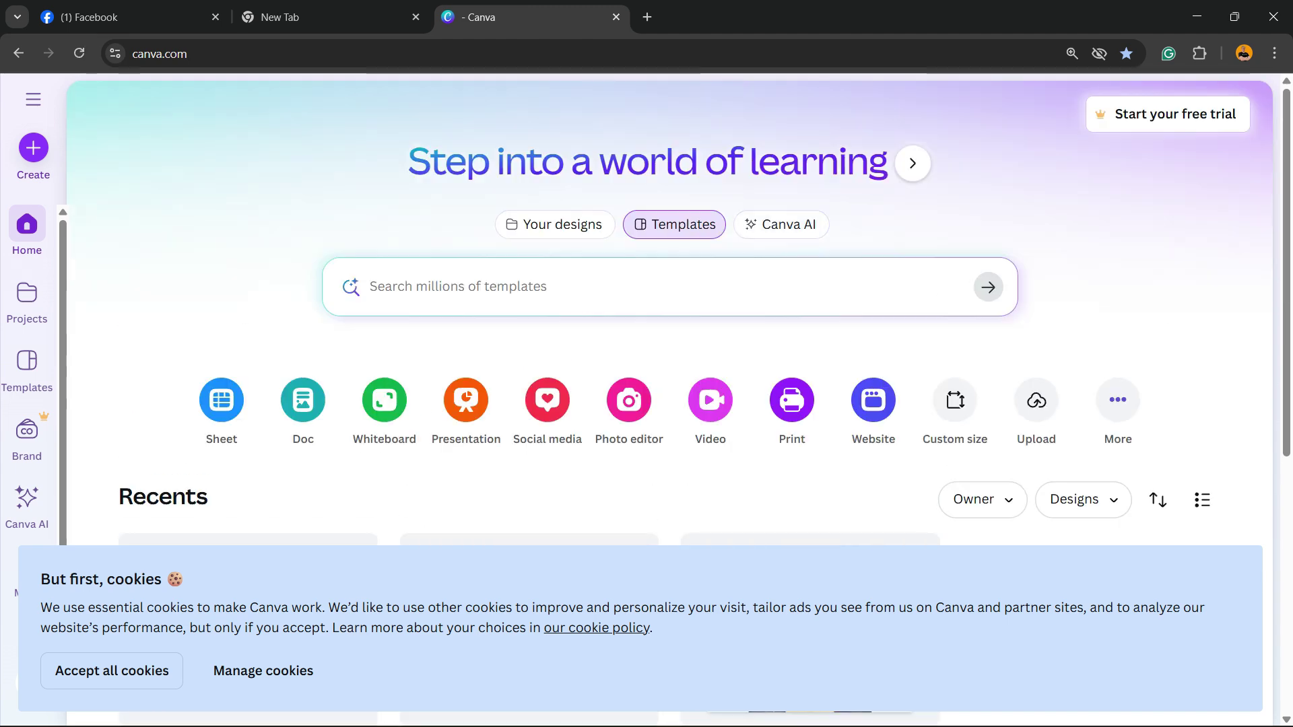
{"action": "scroll", "coordinate": [465, 401], "scroll_direction": "down", "scroll_amount": 5}
{"action": "scroll", "coordinate": [466, 400], "scroll_direction": "up", "scroll_amount": 5}
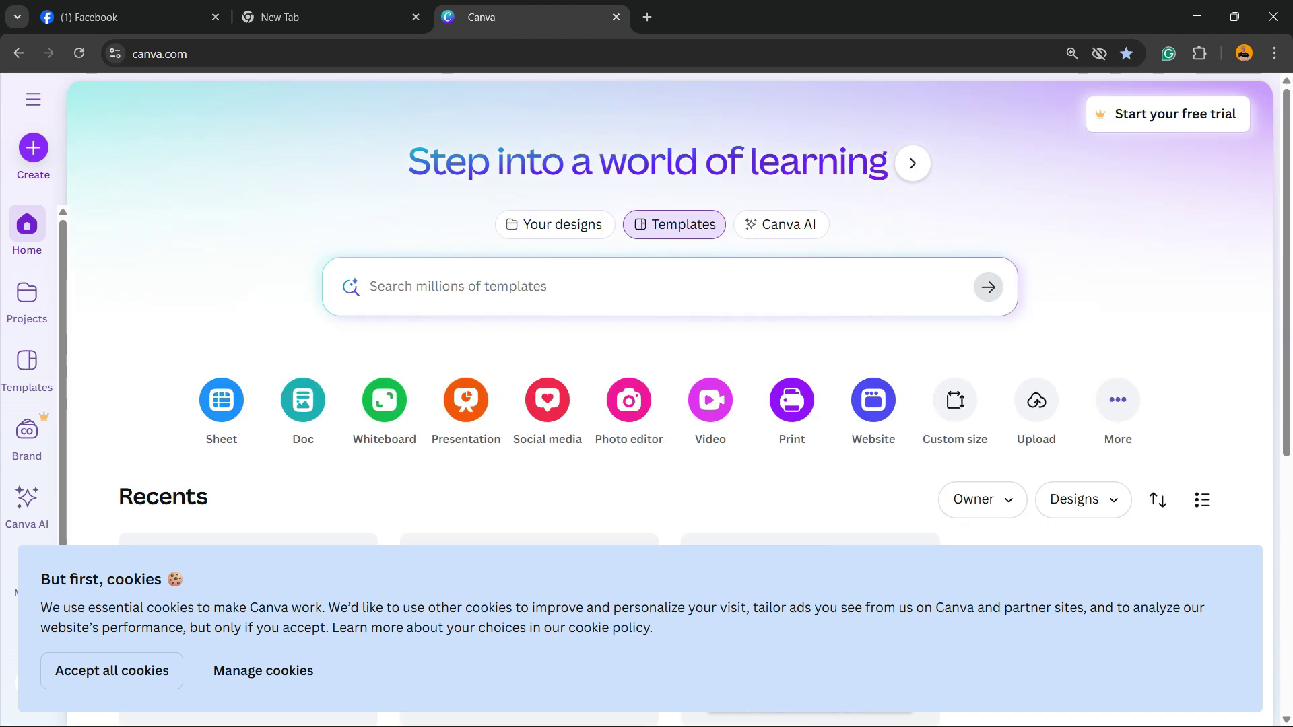
Accept Canva's cookies, then search the Apps panel for Cartoonify.
{"action": "left_click", "coordinate": [111, 671]}
{"action": "scroll", "coordinate": [525, 454], "scroll_direction": "down", "scroll_amount": 2}
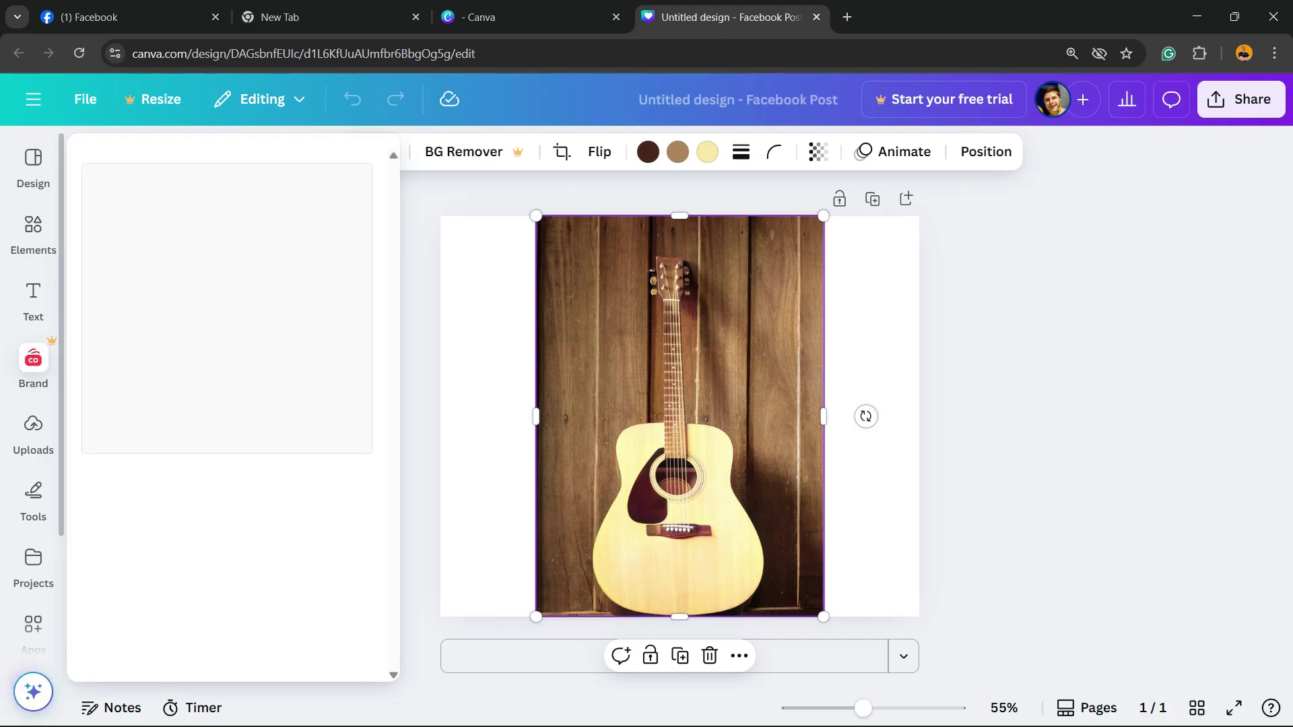
{"action": "left_click", "coordinate": [34, 473]}
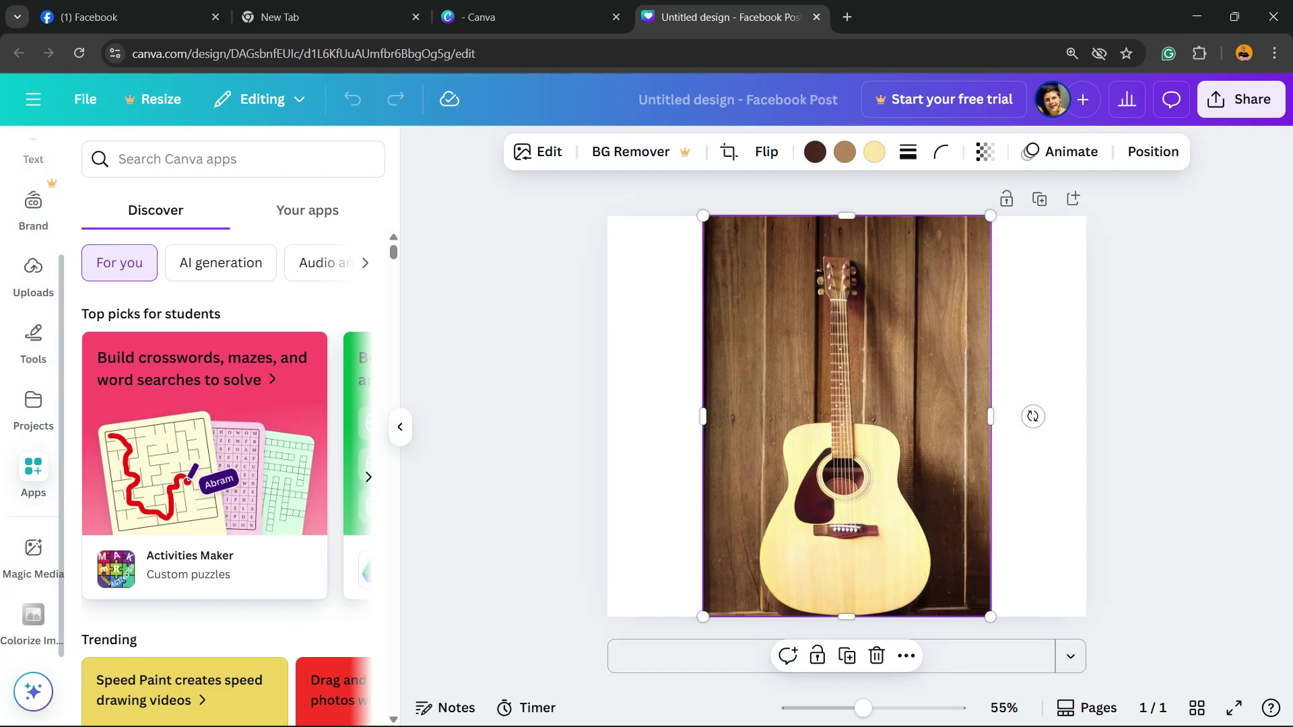
{"action": "type", "text": "Cartonnify"}
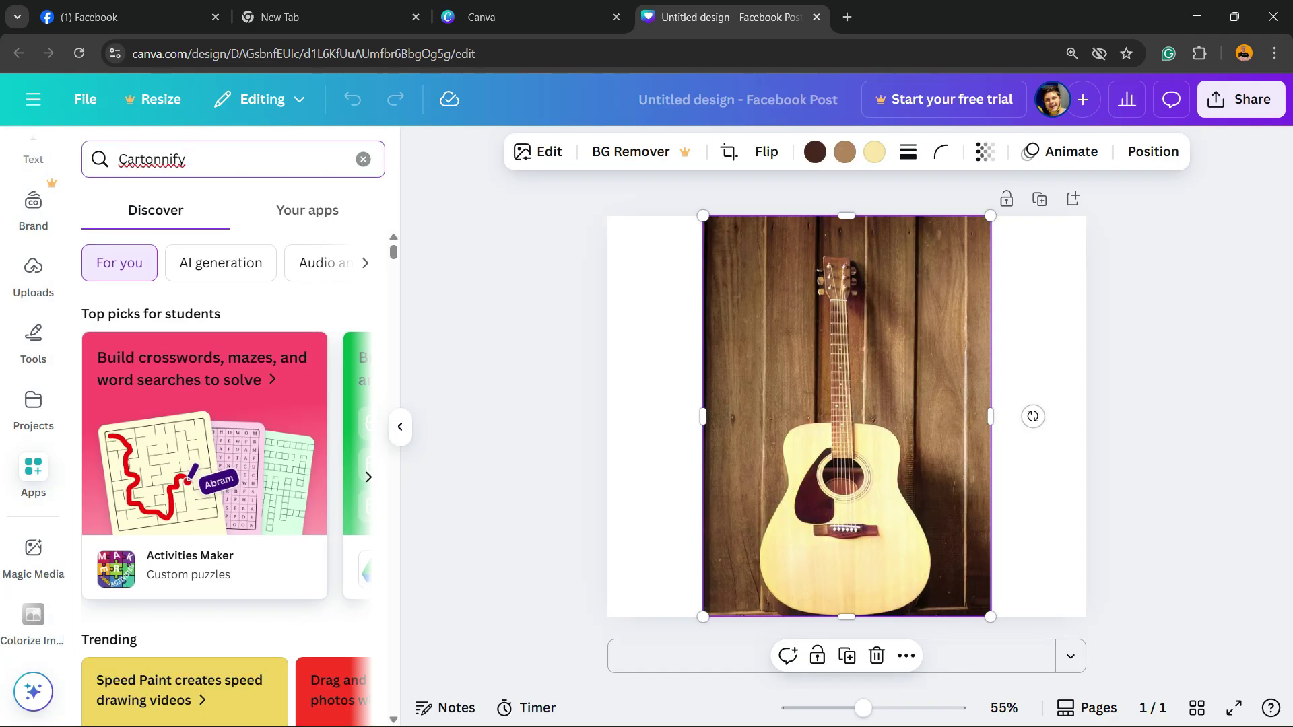
{"action": "key", "text": "Return"}
Open Cartoonify from the search results and pick the Creative style.
{"action": "left_click", "coordinate": [111, 222]}
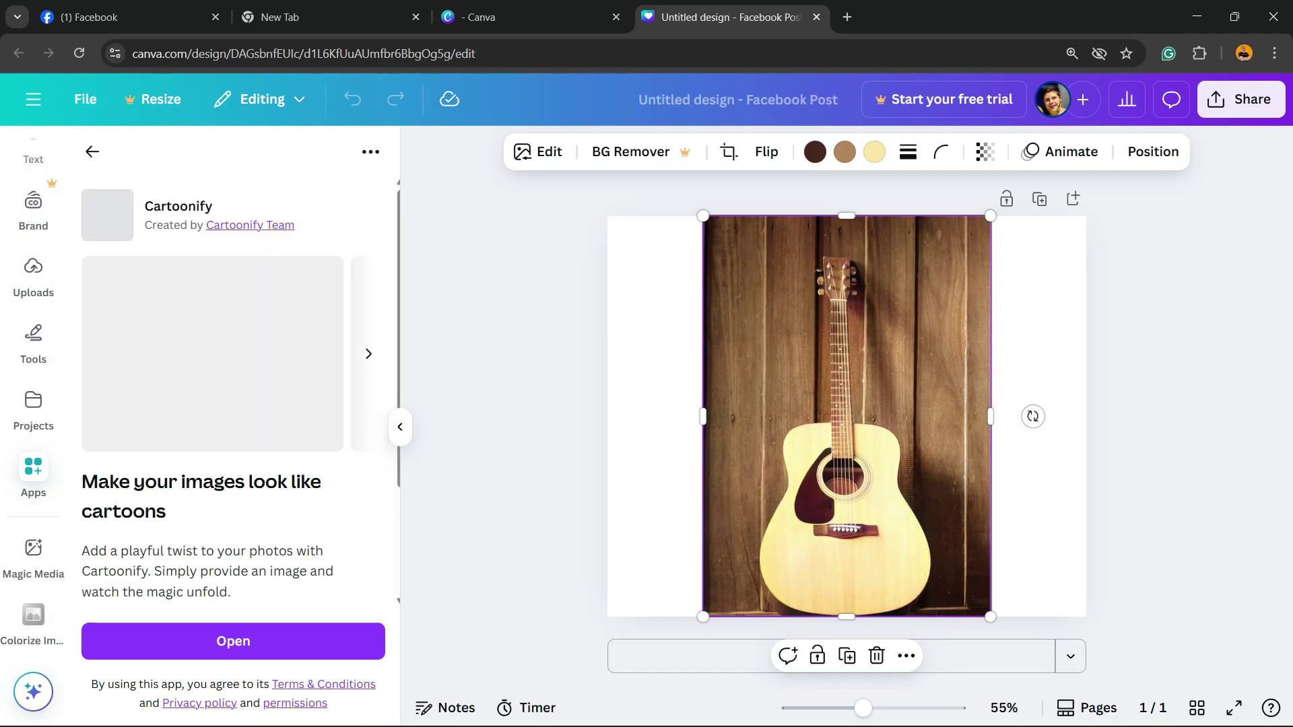
{"action": "left_click", "coordinate": [233, 641]}
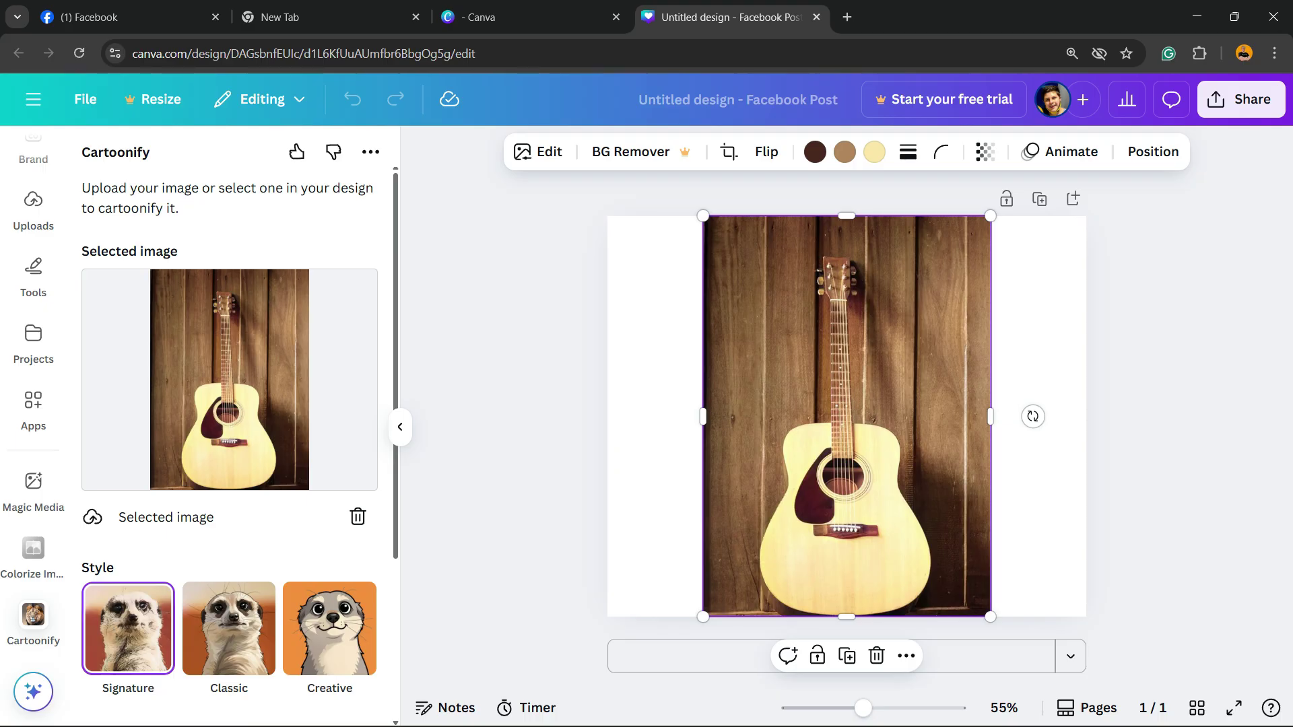
{"action": "scroll", "coordinate": [230, 425], "scroll_direction": "down", "scroll_amount": 2}
{"action": "left_click", "coordinate": [329, 462]}
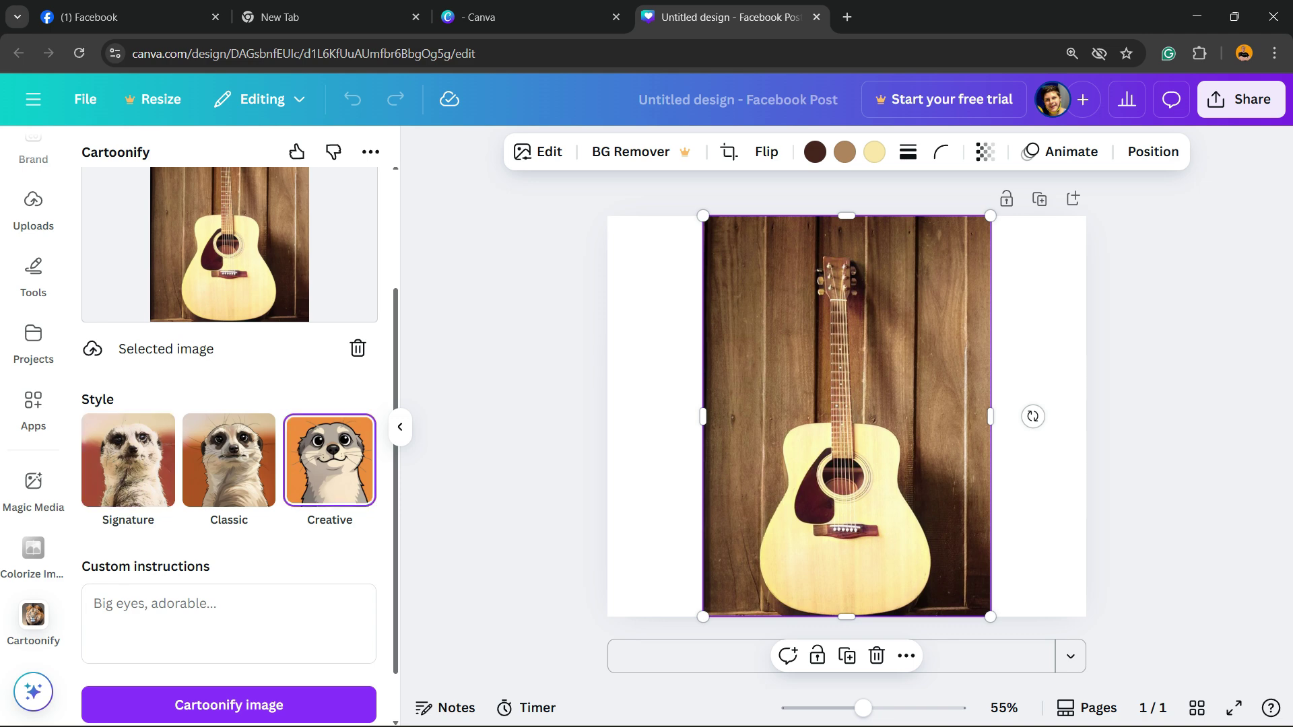
{"action": "scroll", "coordinate": [229, 425], "scroll_direction": "down", "scroll_amount": 1}
Run Cartoonify image on the guitar photo in the Creative style.
{"action": "left_click", "coordinate": [228, 643]}
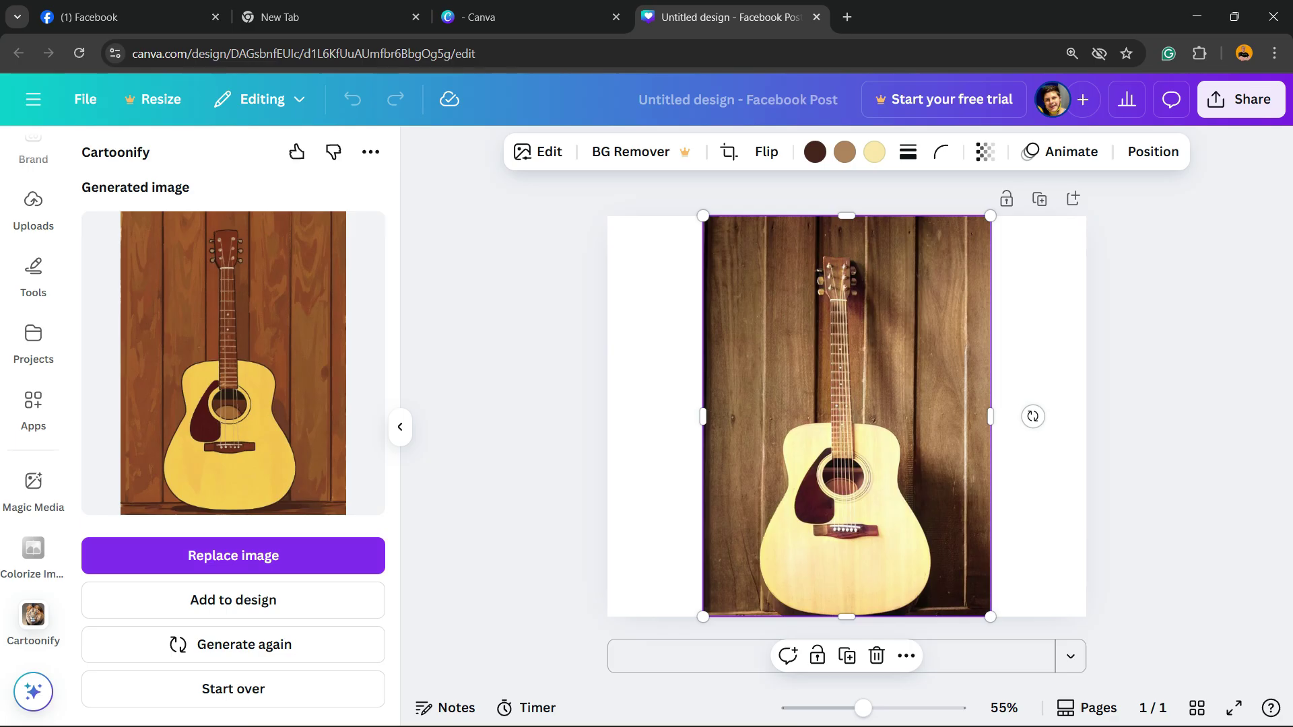
Swap the guitar photo for the generated cartoon using Replace image.
{"action": "left_click", "coordinate": [233, 557]}
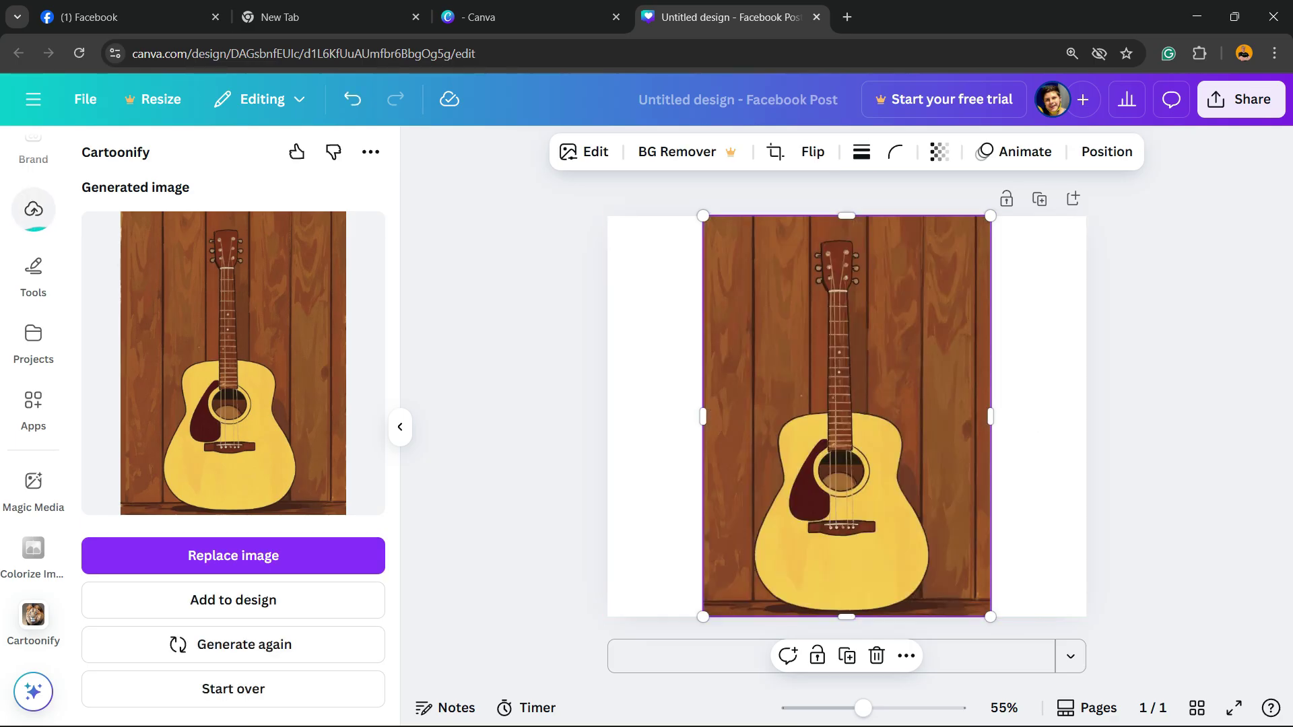